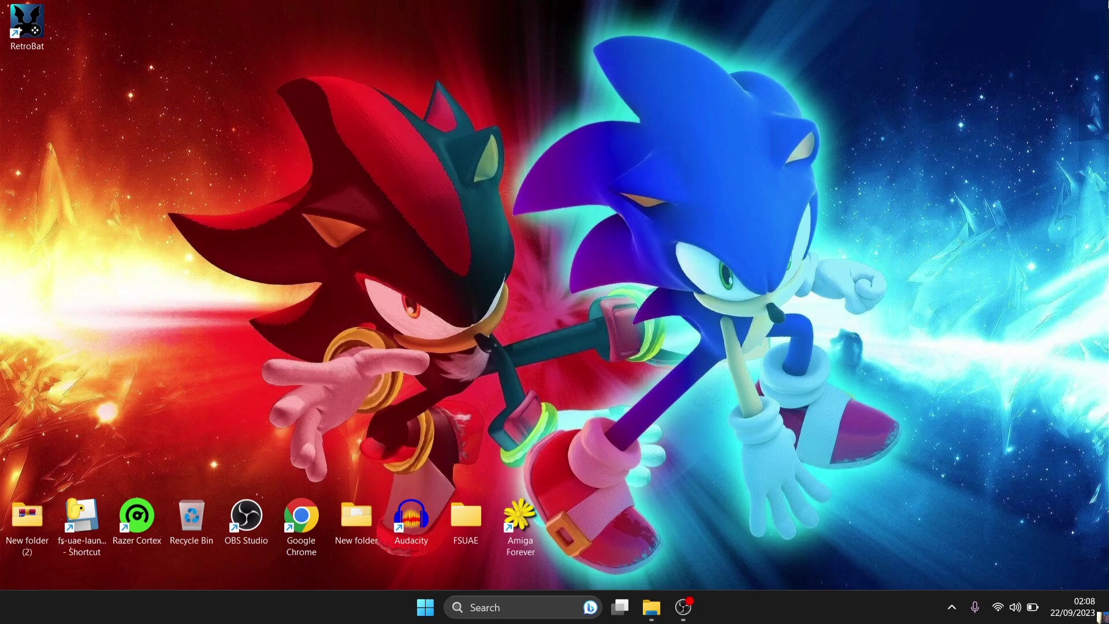
- Bring File Explorer back and view This PC with the OS (C:) and ESD-USB (D:) drives
click(1100, 617)
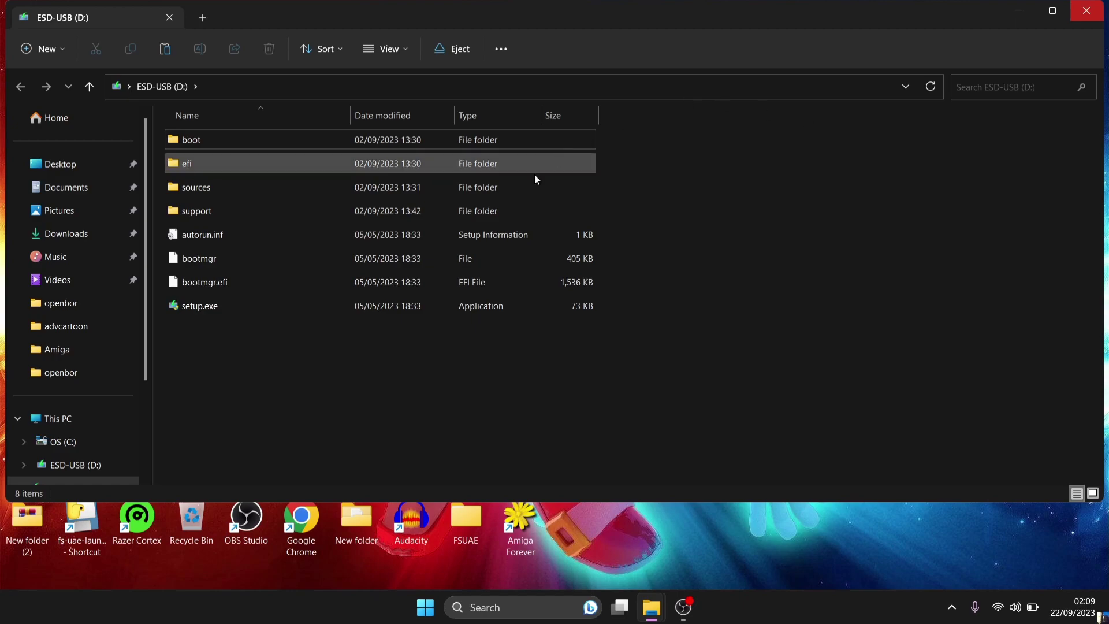
click(76, 469)
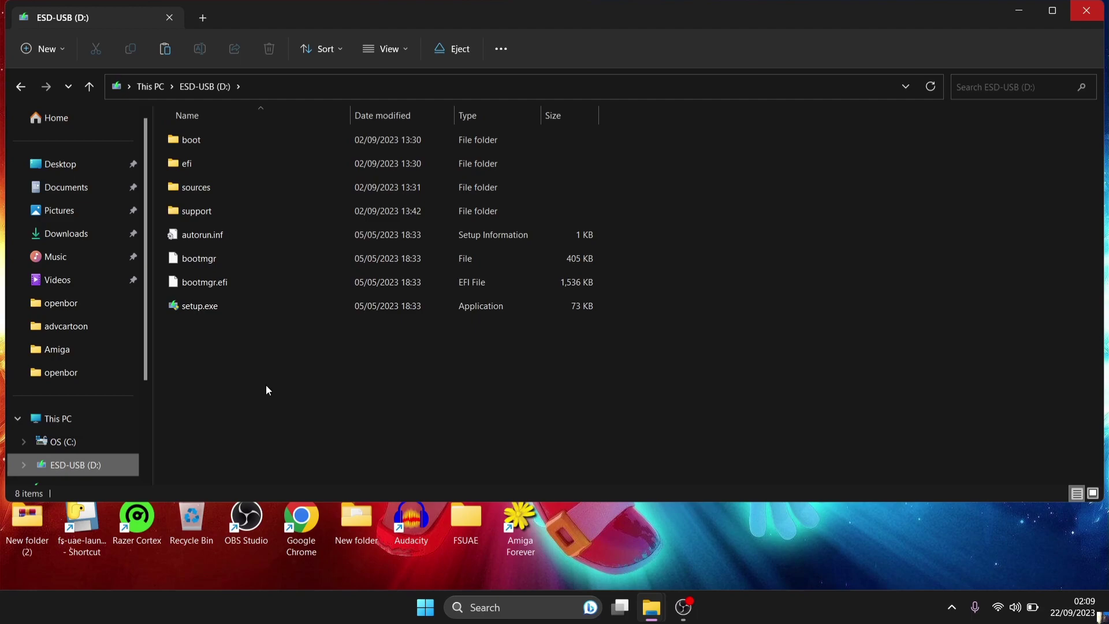
click(60, 425)
click(441, 279)
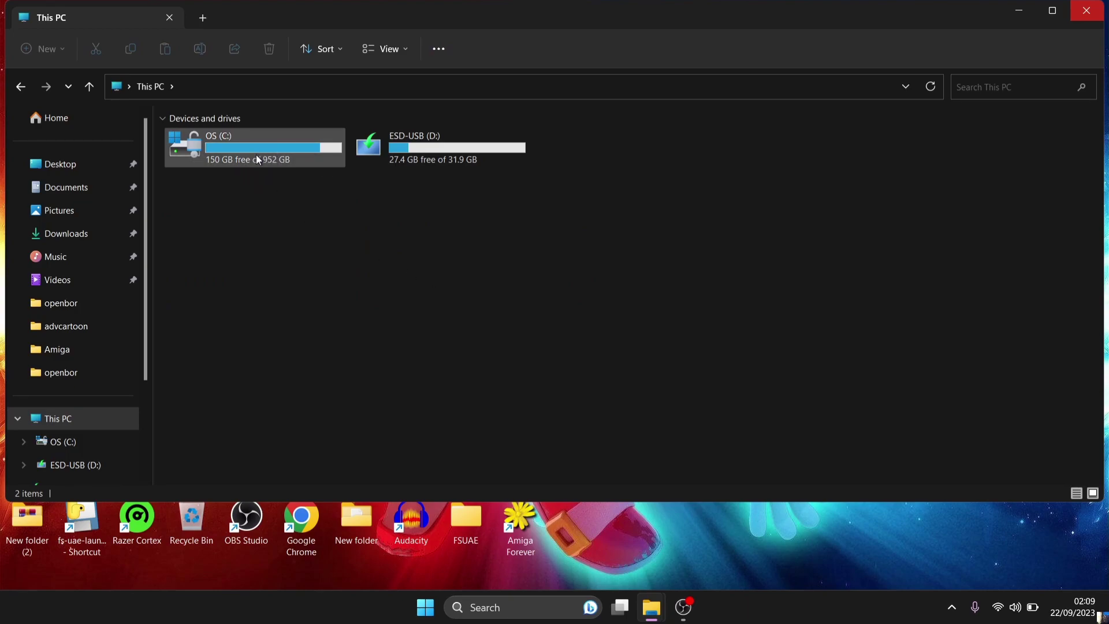
- Open the Format dialog for ESD-USB (D:), keep FAT32 and set the volume label to Games
right_click(437, 156)
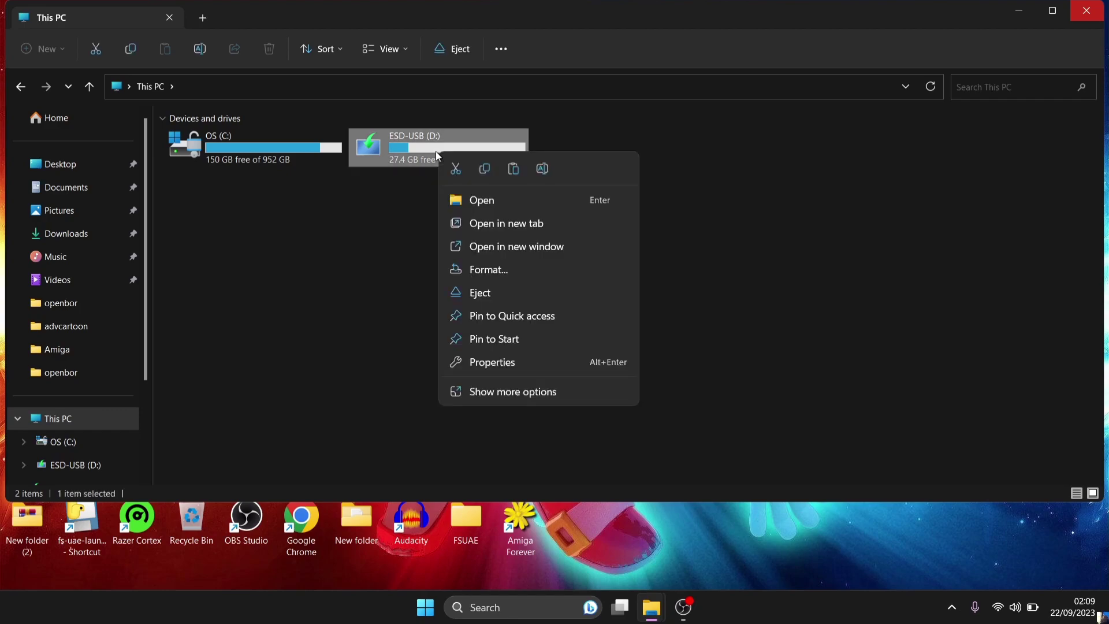
click(499, 273)
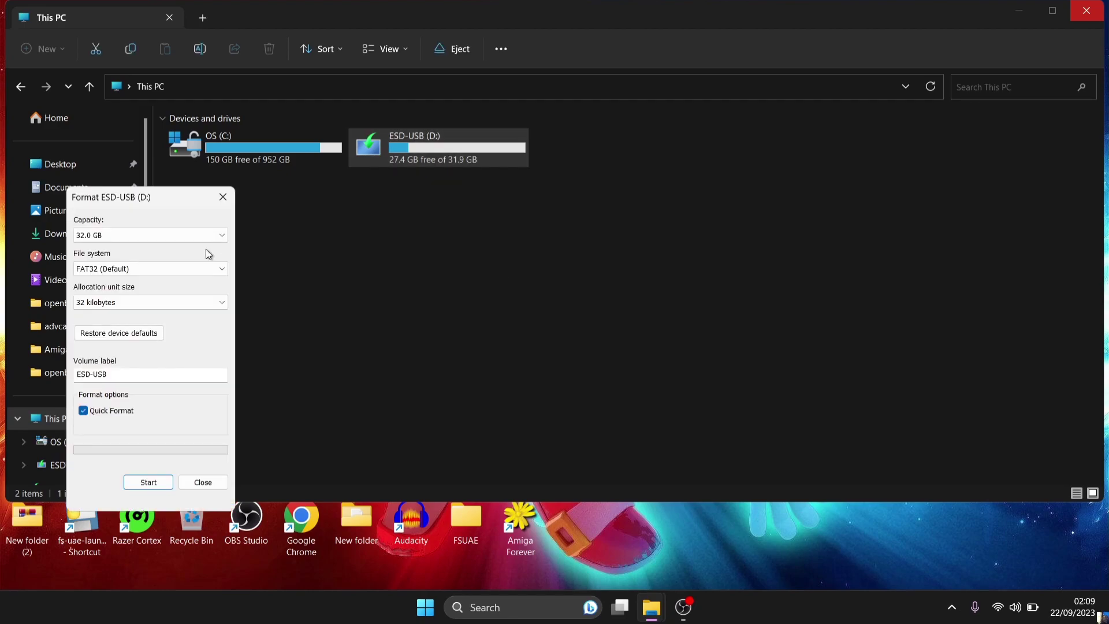
drag(127, 200, 661, 118)
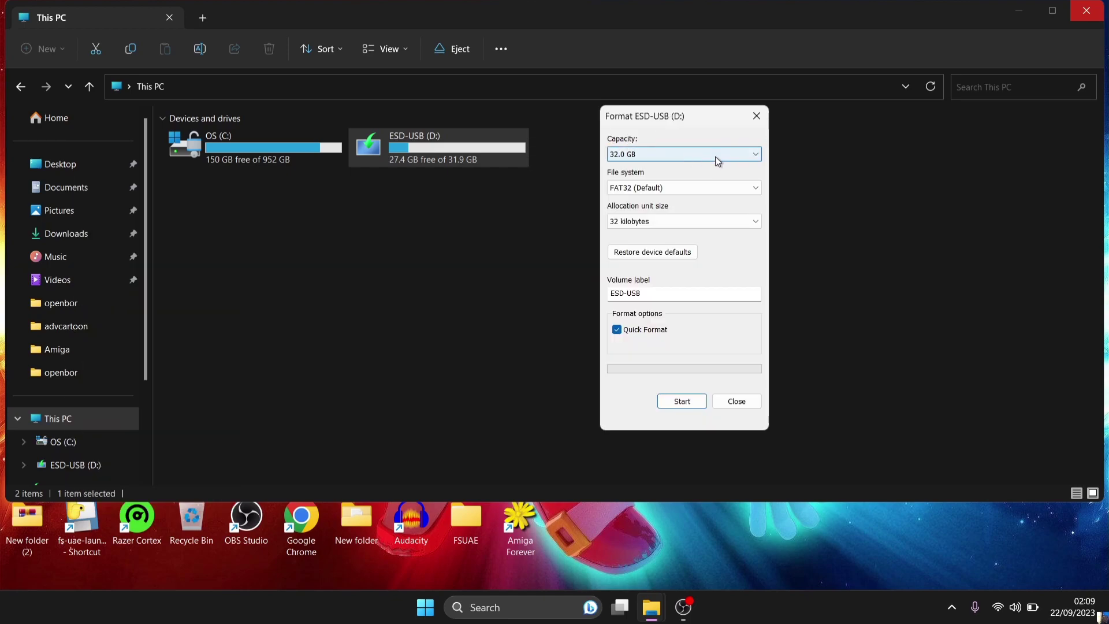
click(677, 188)
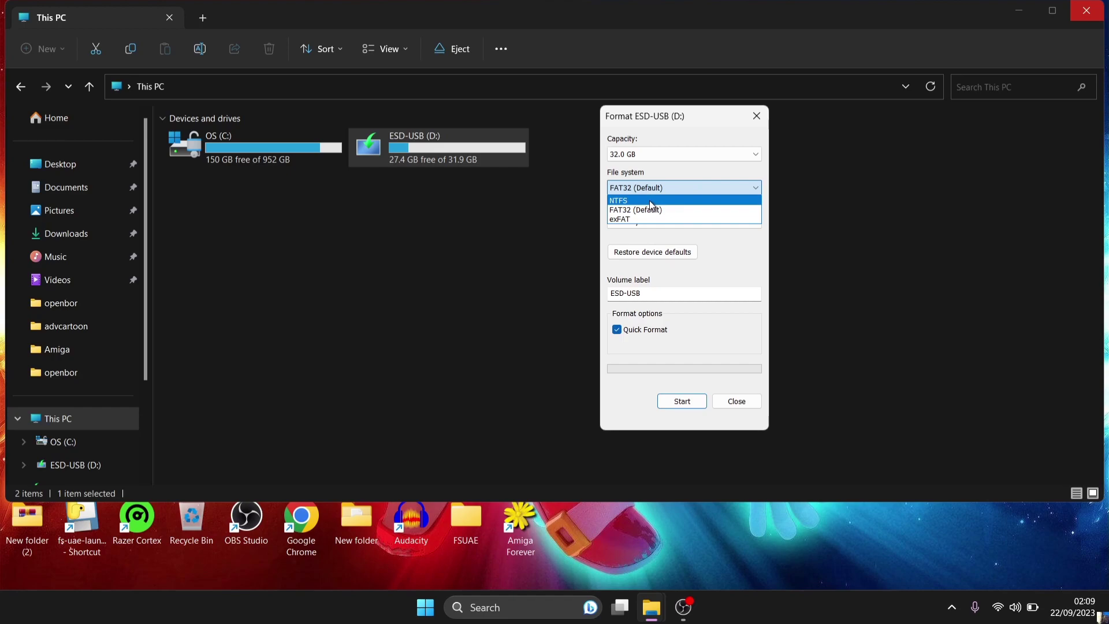
click(688, 208)
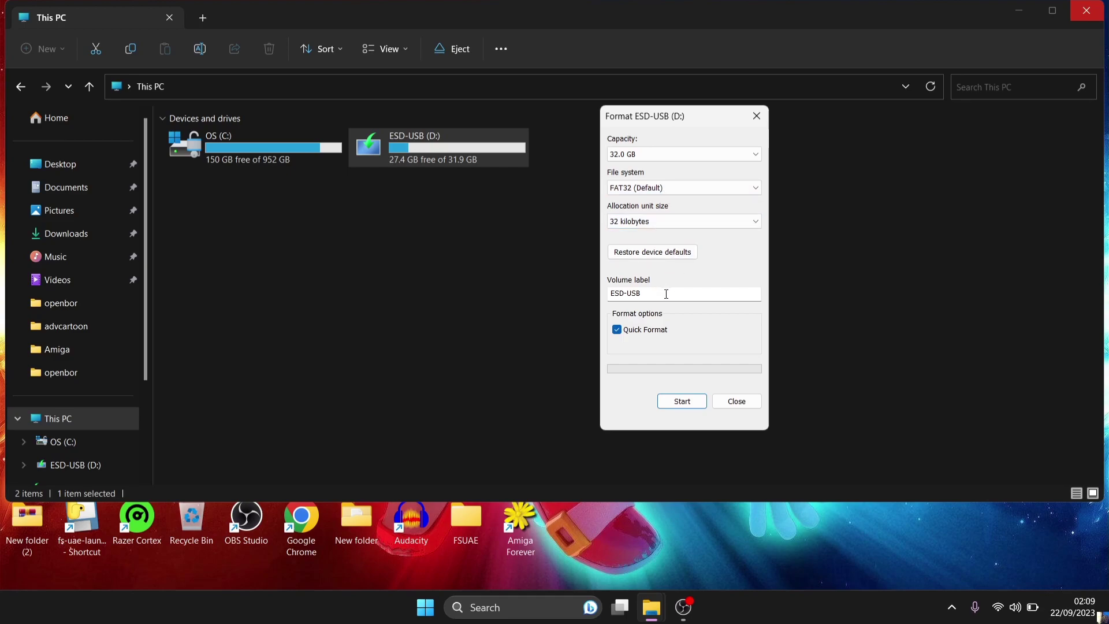
drag(666, 294, 497, 325)
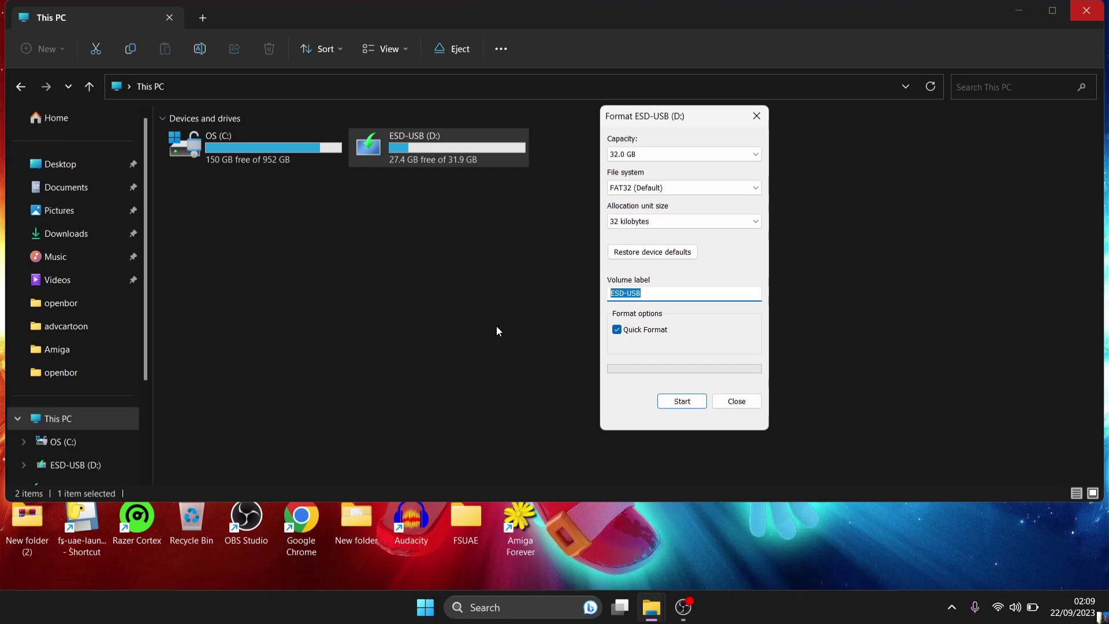
text(Games)
- Run the format, confirm the data-erase warning, and close the finished Format window
click(681, 403)
click(591, 304)
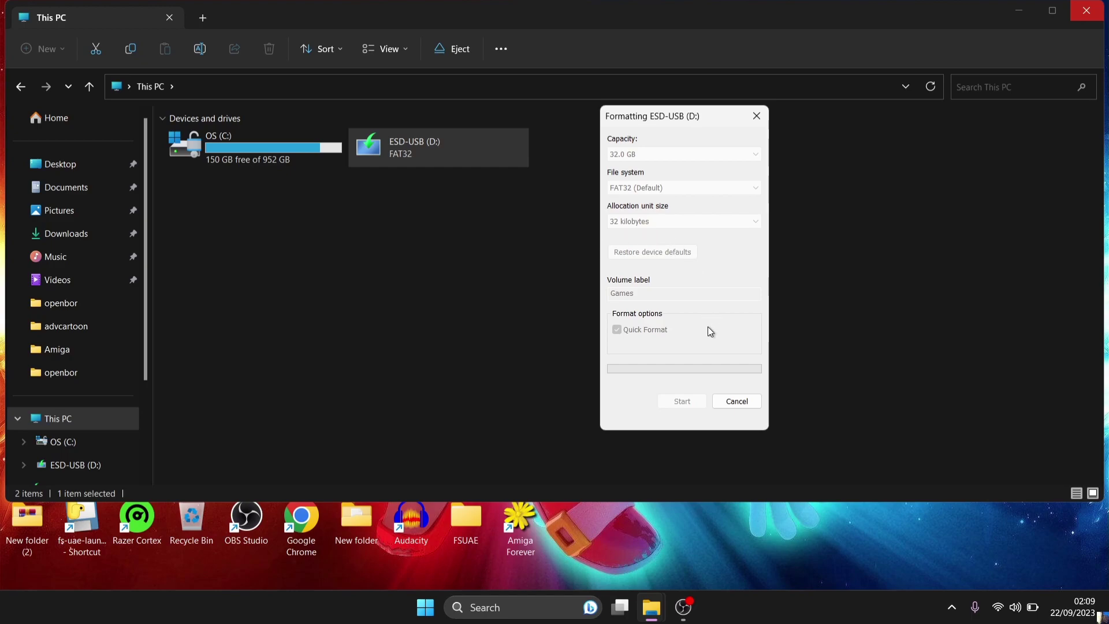
click(637, 299)
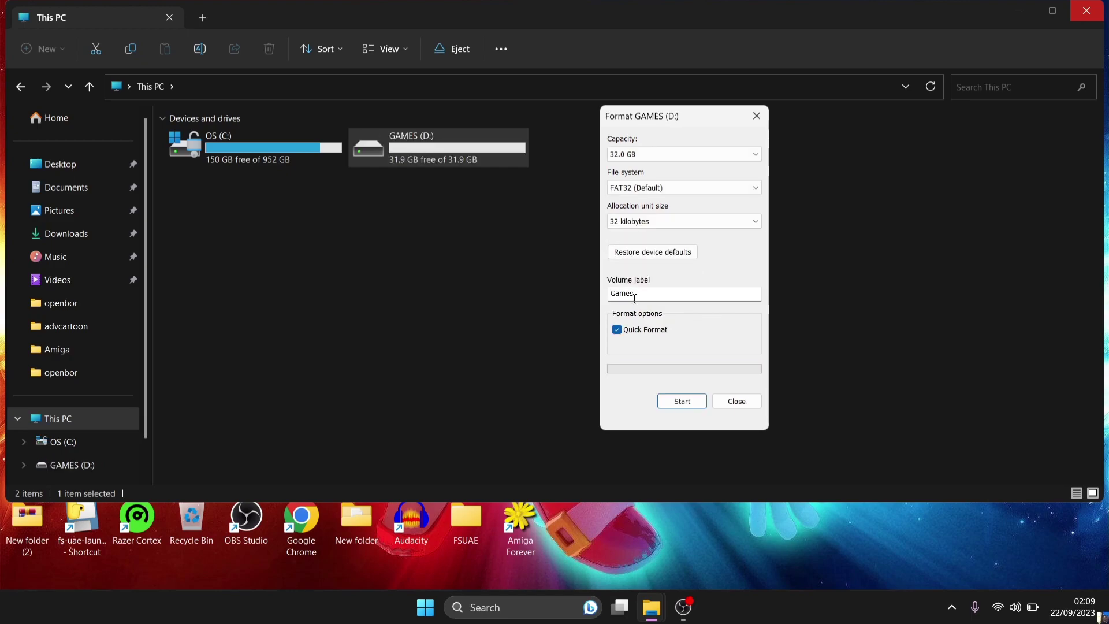
click(756, 404)
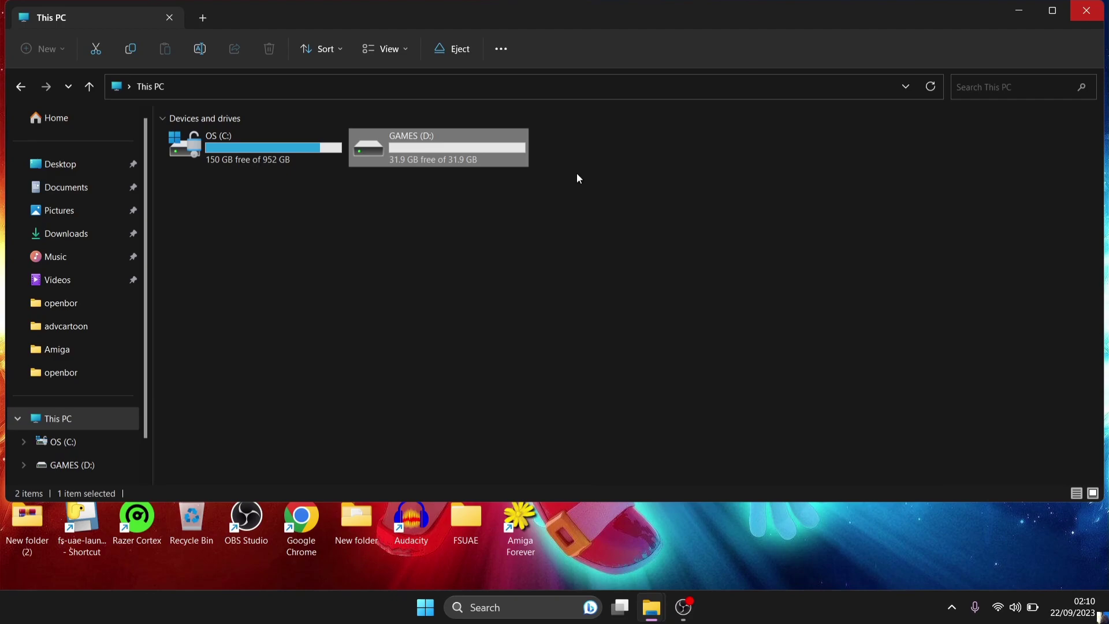
click(430, 294)
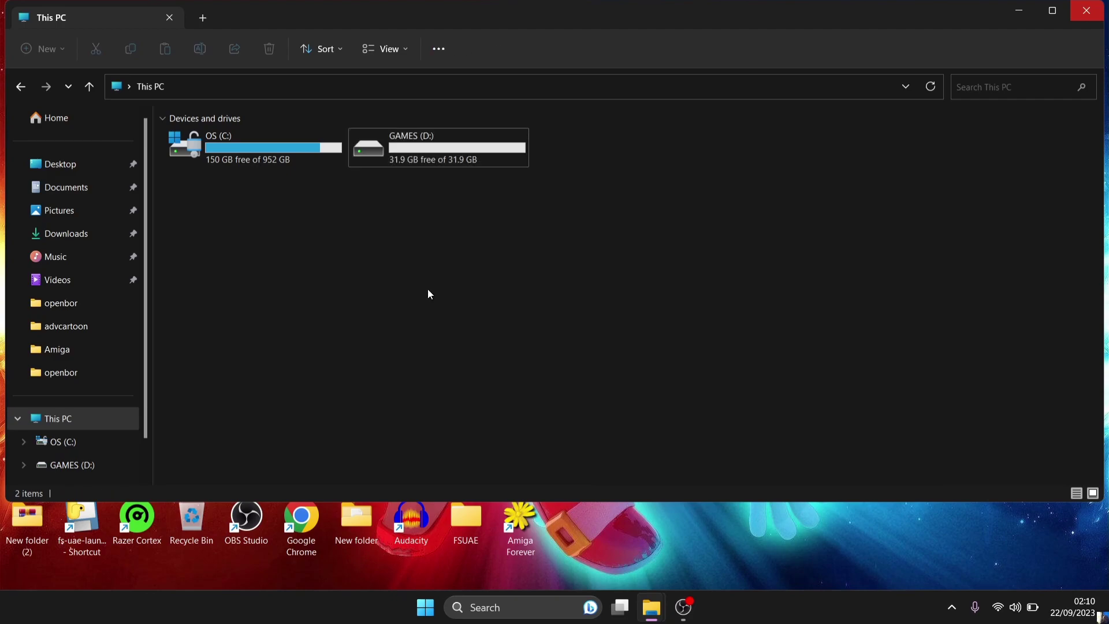
- Close Explorer and open RetroBat's install folder from its shortcut, browsing into roms and nes
click(1097, 11)
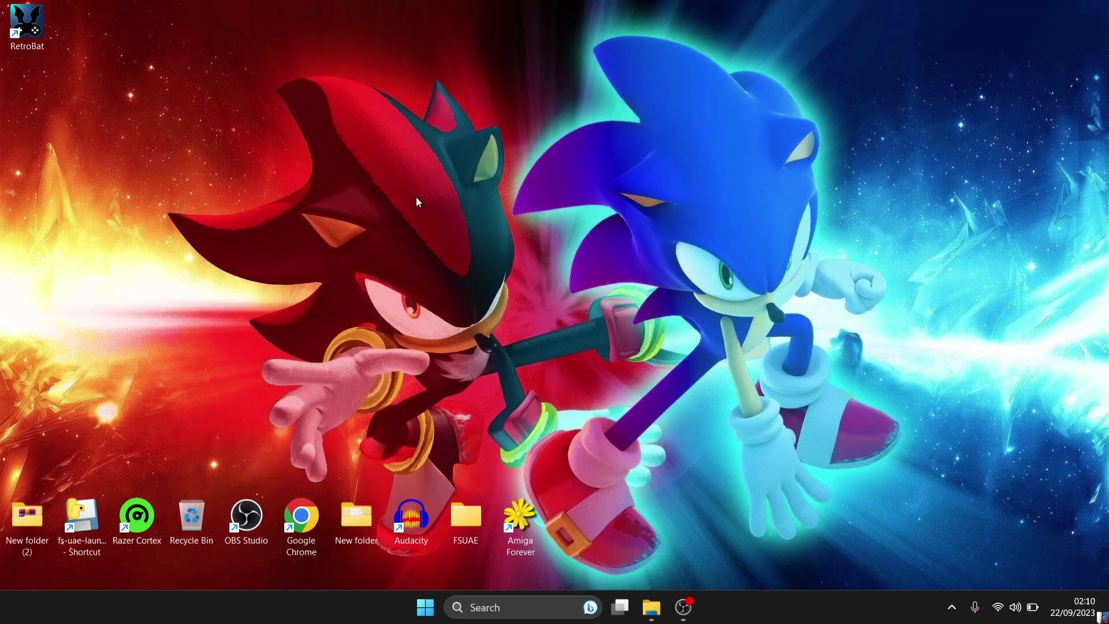
right_click(31, 34)
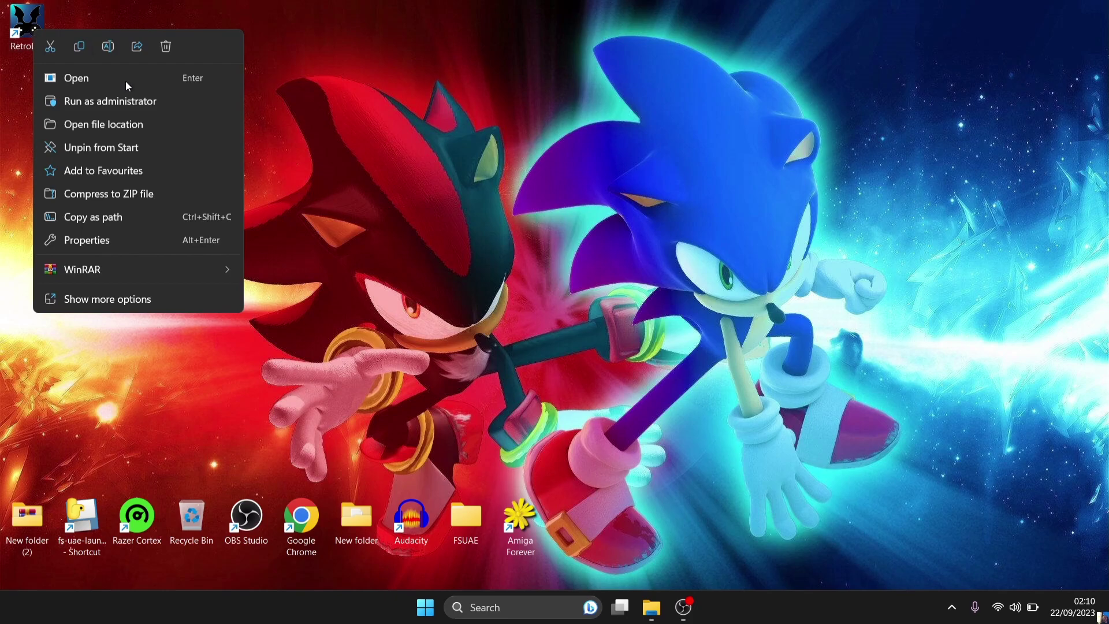
click(130, 123)
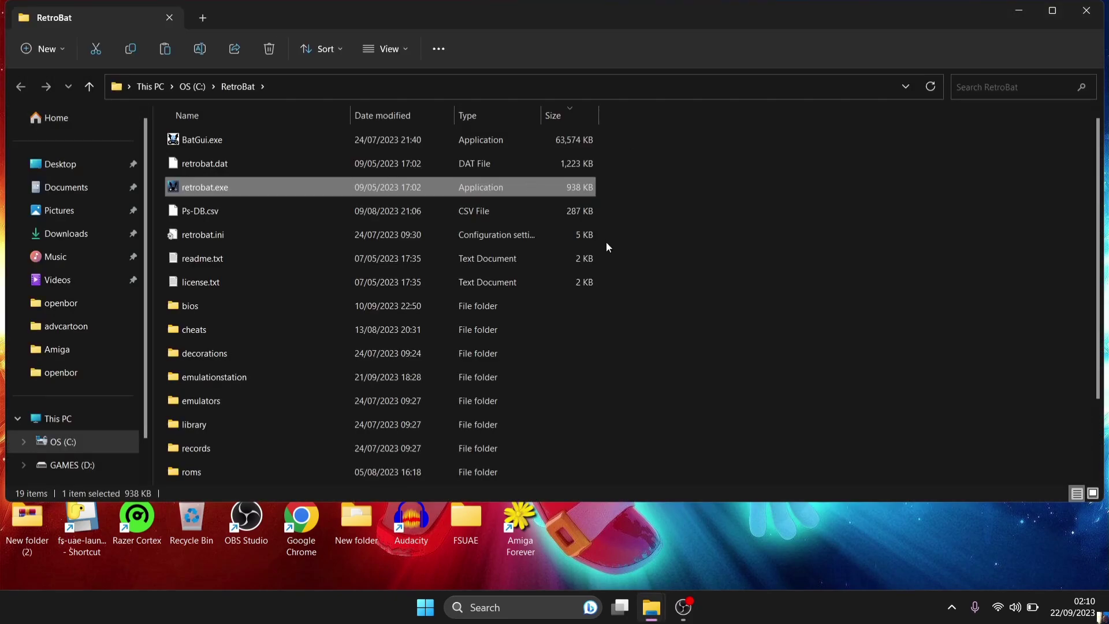
scroll(1094, 218, down, 2)
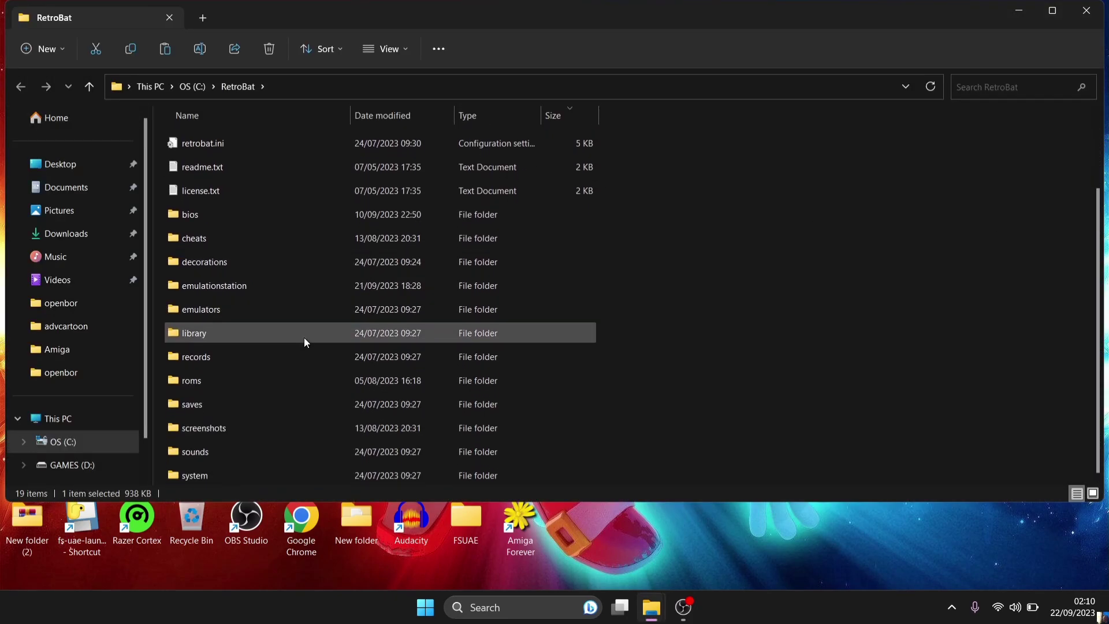
double_click(296, 380)
drag(1098, 127, 1106, 332)
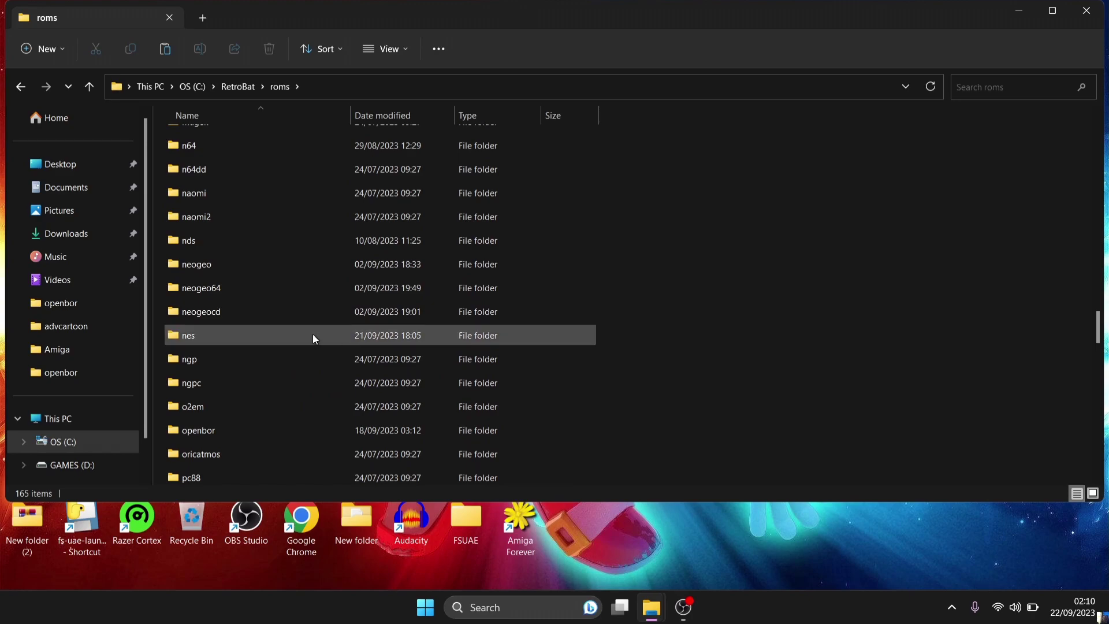
double_click(376, 333)
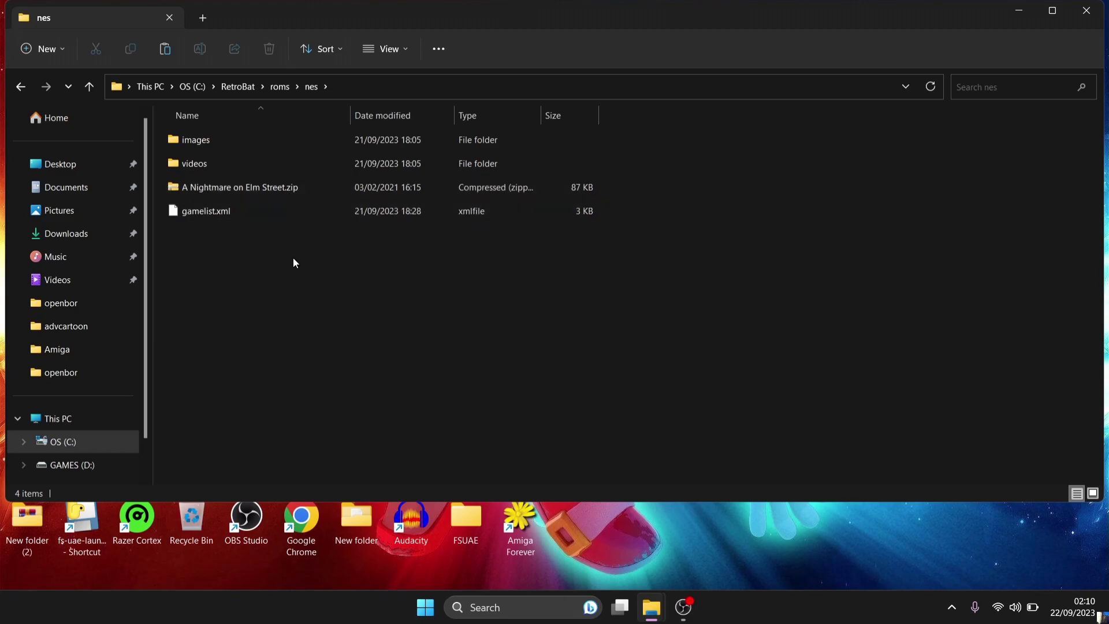
click(20, 88)
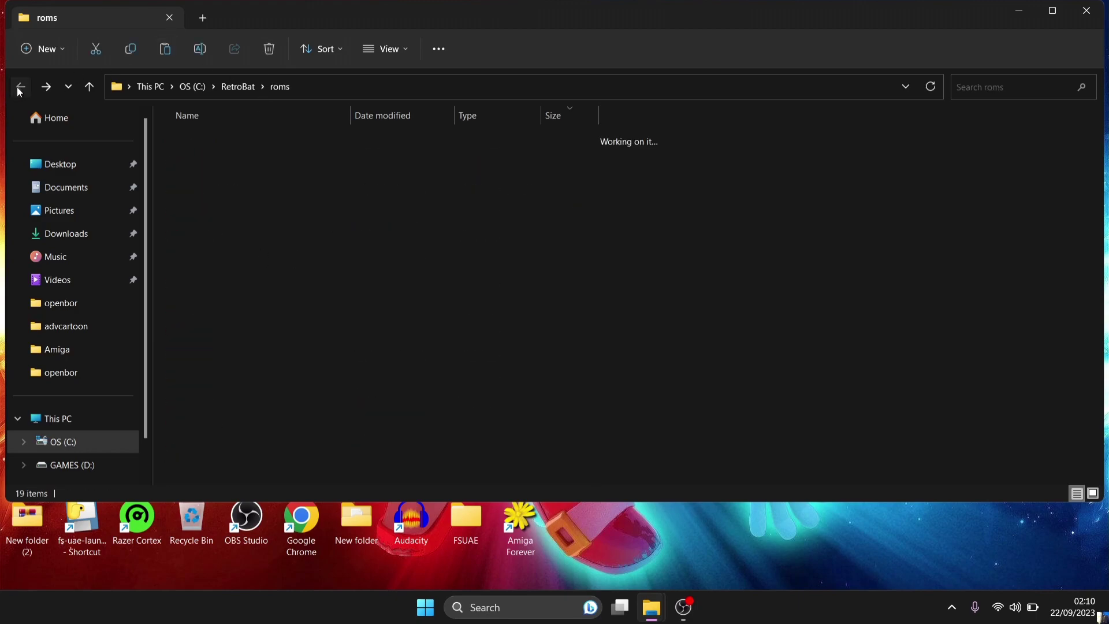
click(20, 88)
- Reopen the roms folder and move the nes folder out onto the desktop
drag(300, 11, 490, 18)
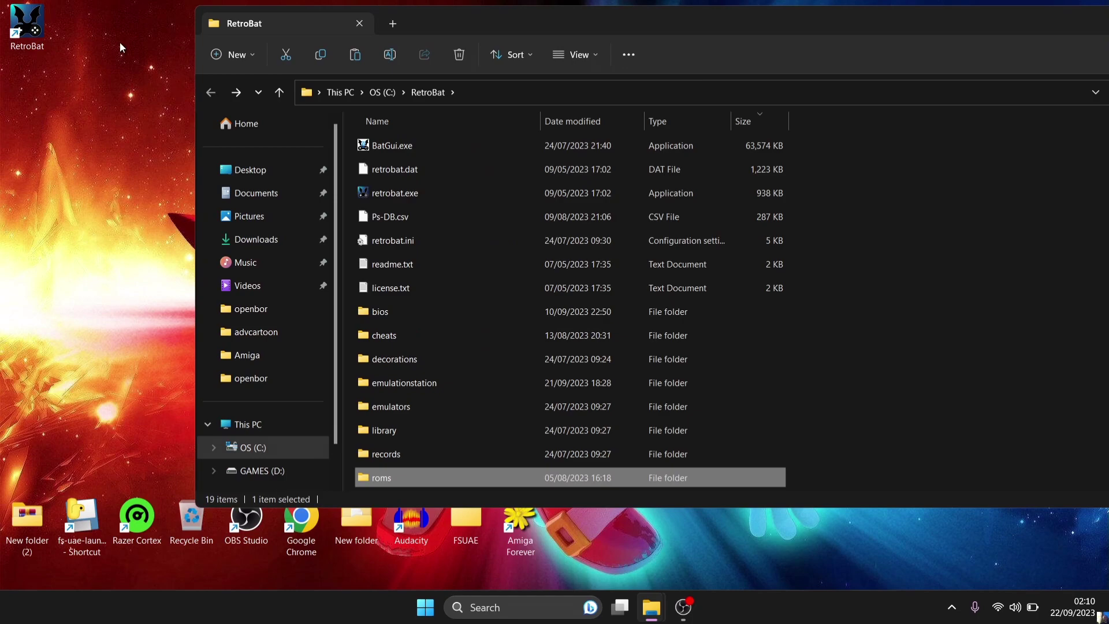
double_click(657, 22)
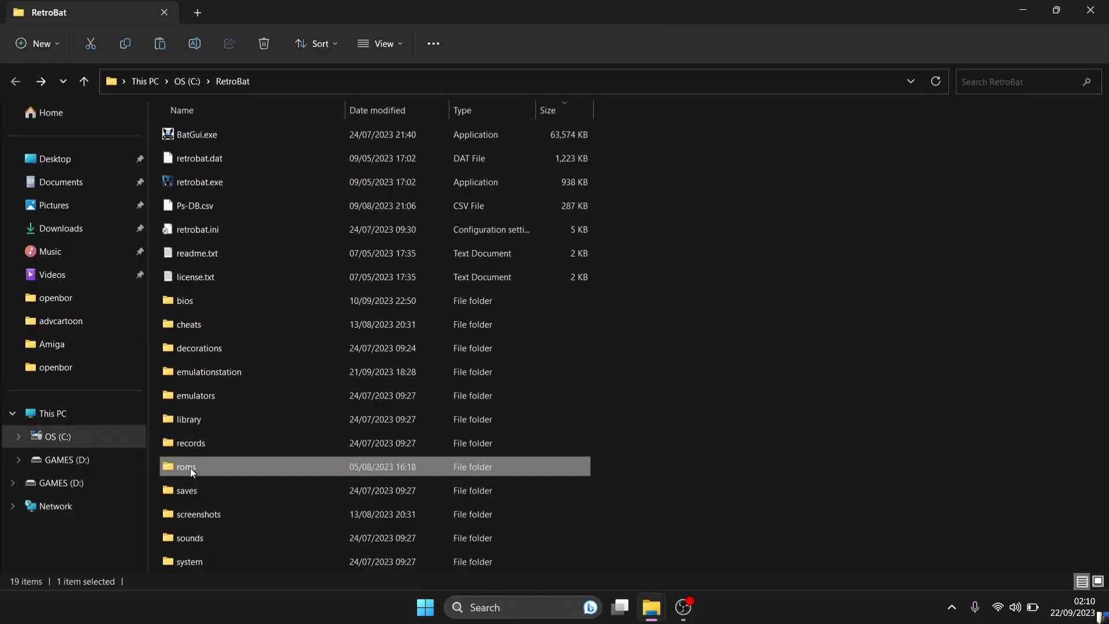
double_click(190, 467)
drag(1104, 127, 1103, 392)
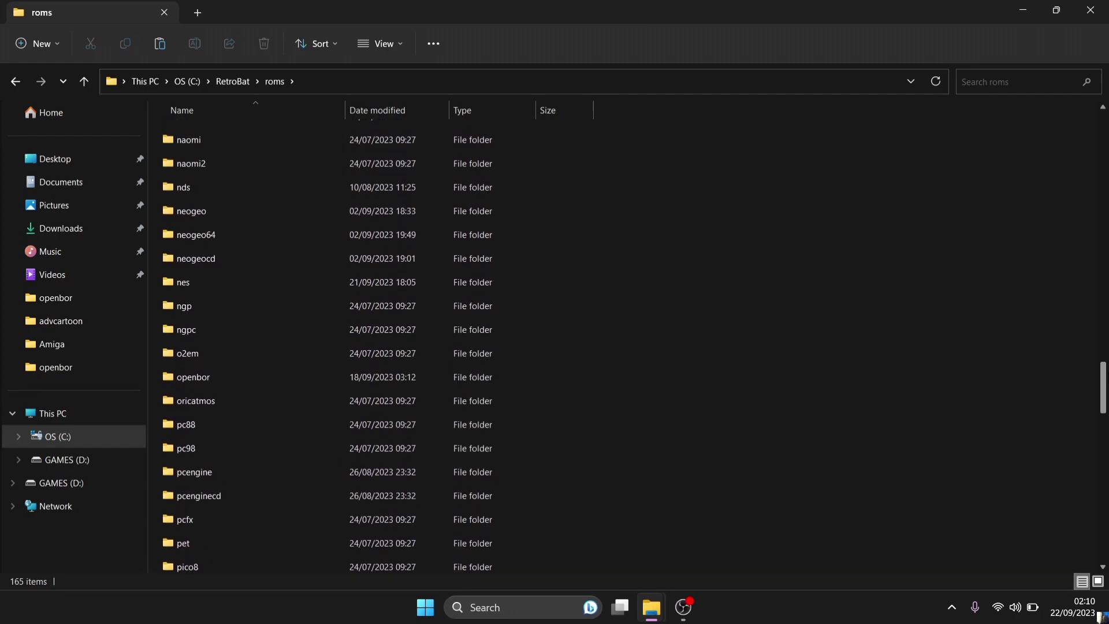
double_click(204, 280)
double_click(410, 4)
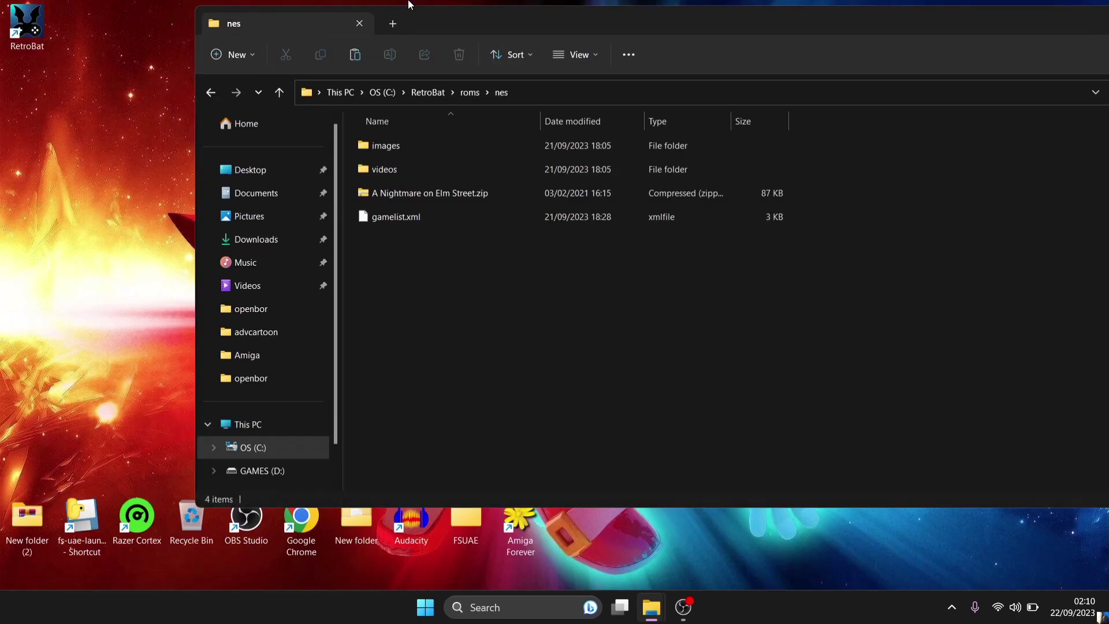
click(211, 93)
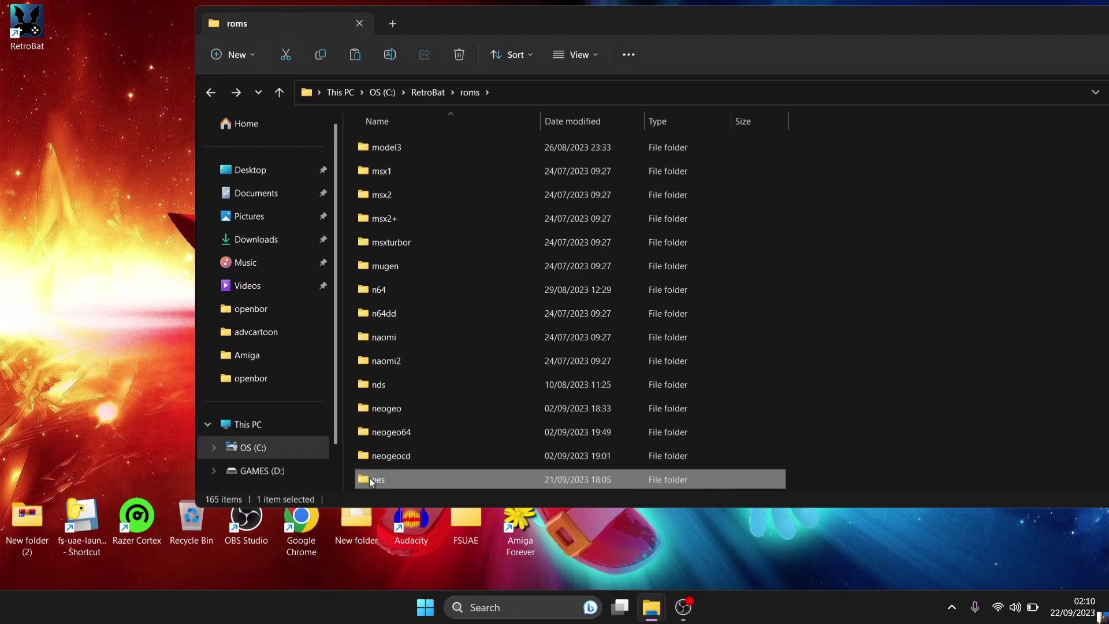
drag(370, 477, 64, 227)
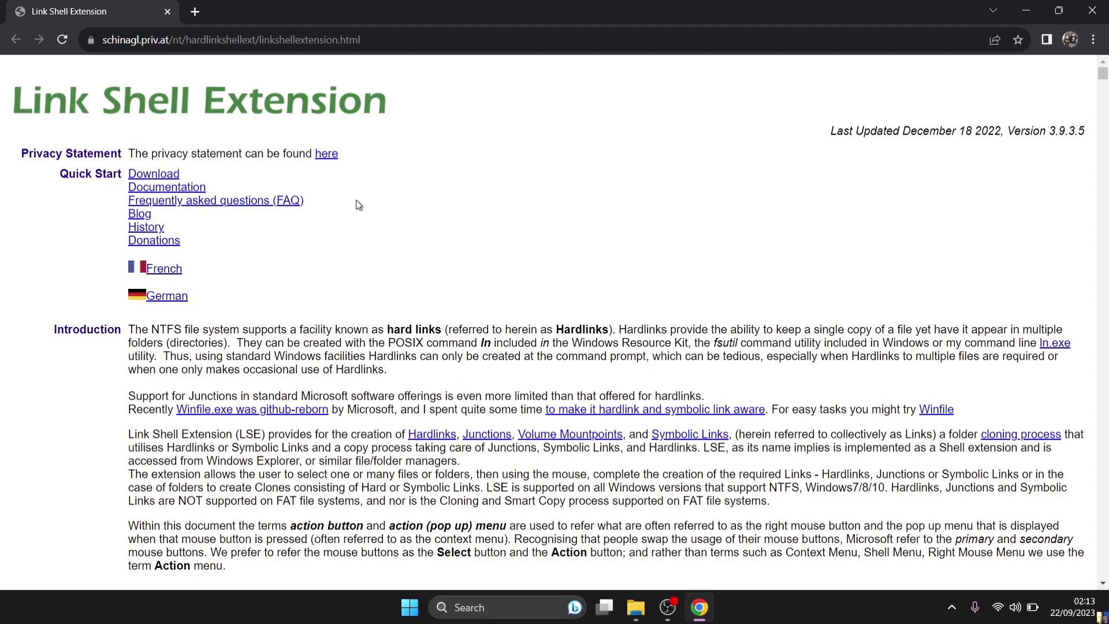
- Download HardLinkShellExt_X64.exe, keep it despite the warning, and launch the installer
click(153, 177)
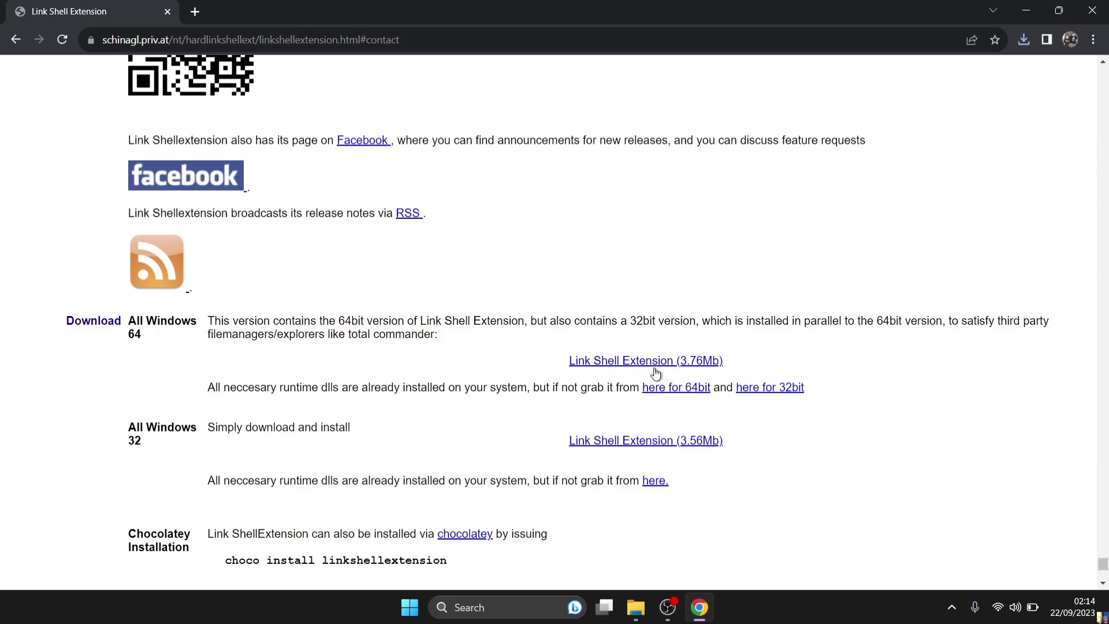
click(716, 364)
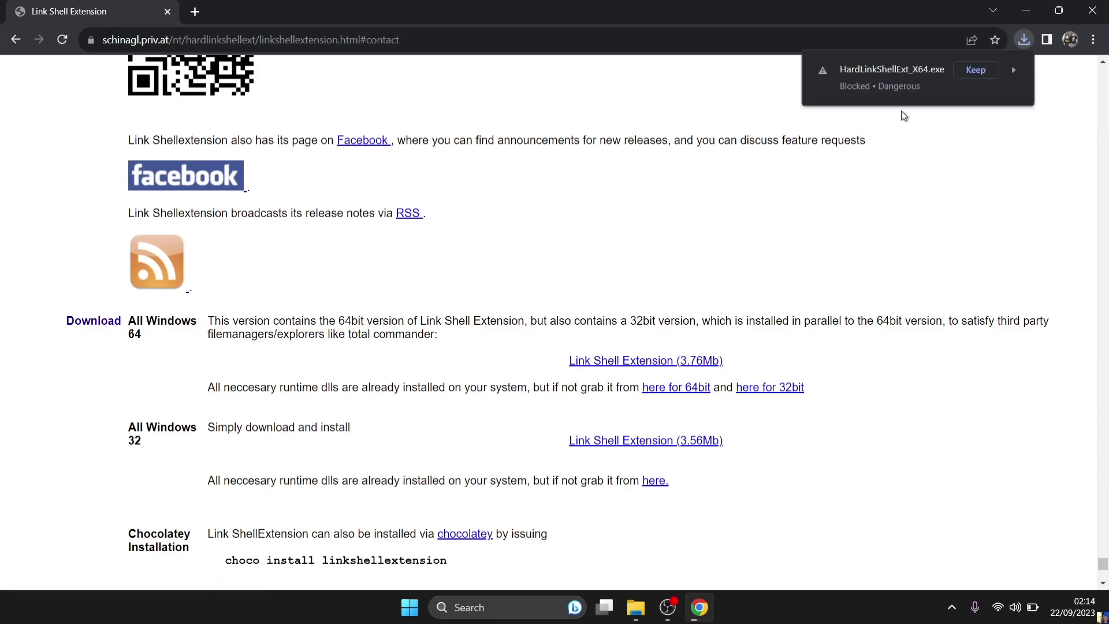
click(974, 74)
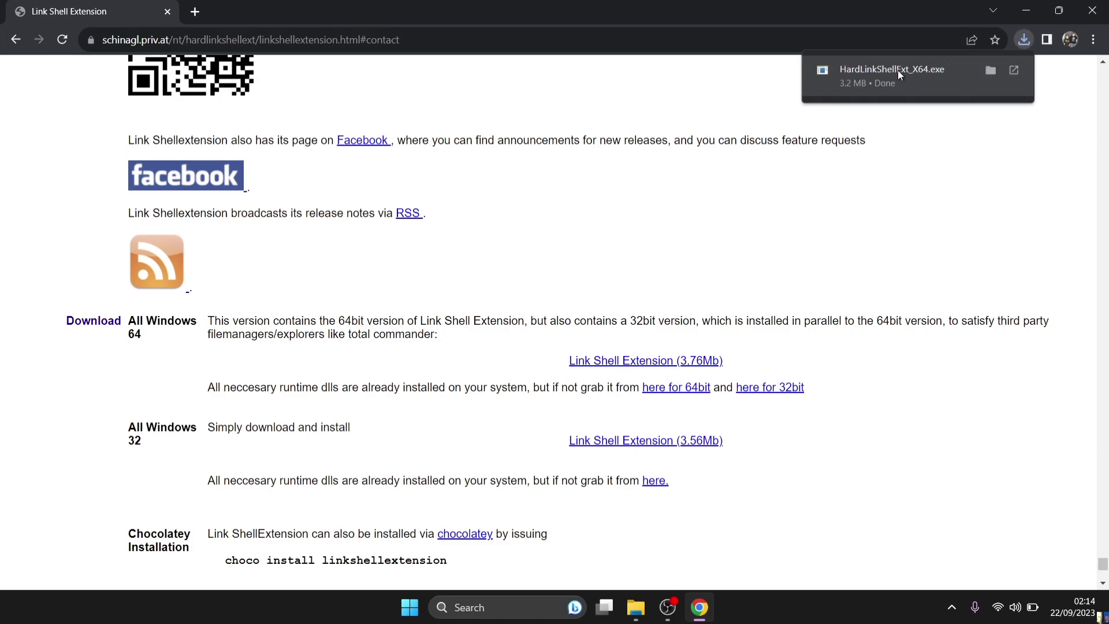
click(914, 74)
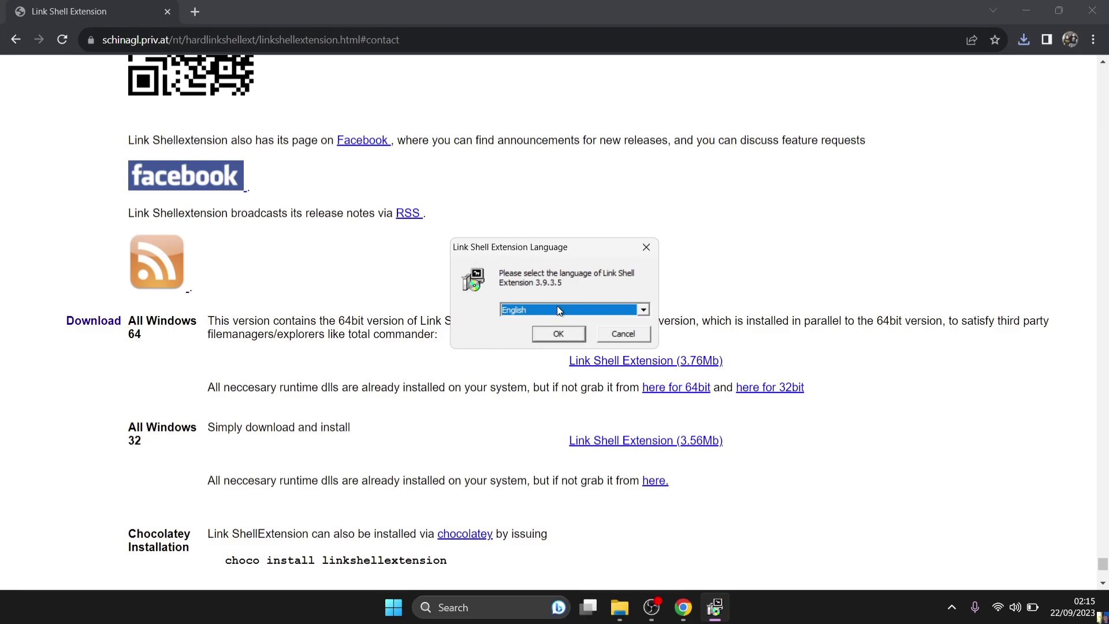
- Install Link Shell Extension in English to C:\Program Files\LinkShellExtension, allowing Explorer to restart
click(566, 310)
click(566, 311)
click(567, 336)
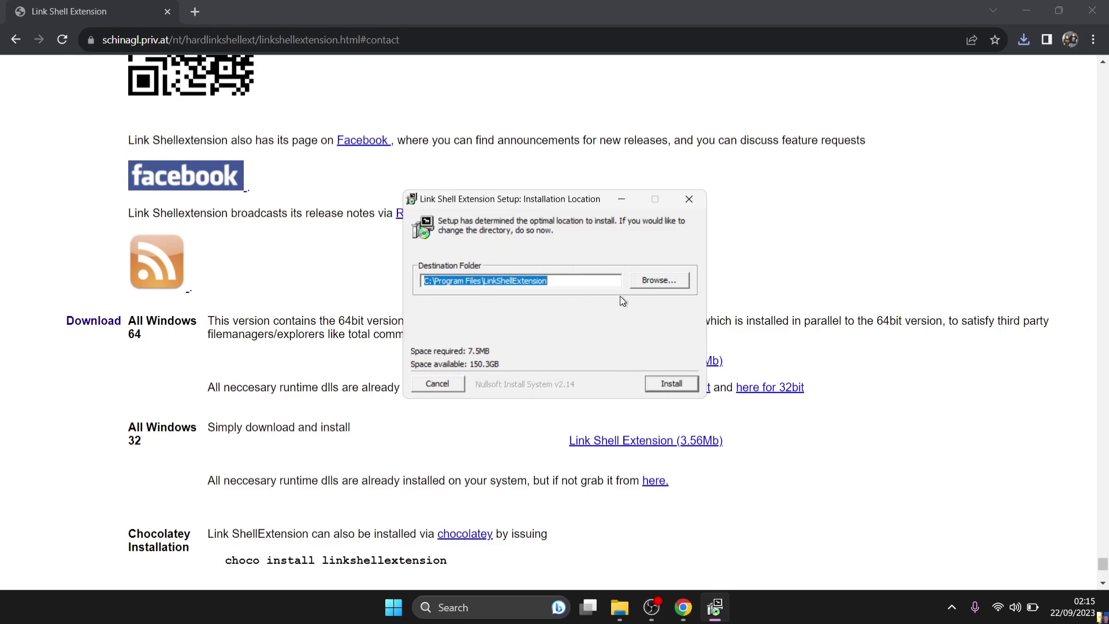
click(644, 281)
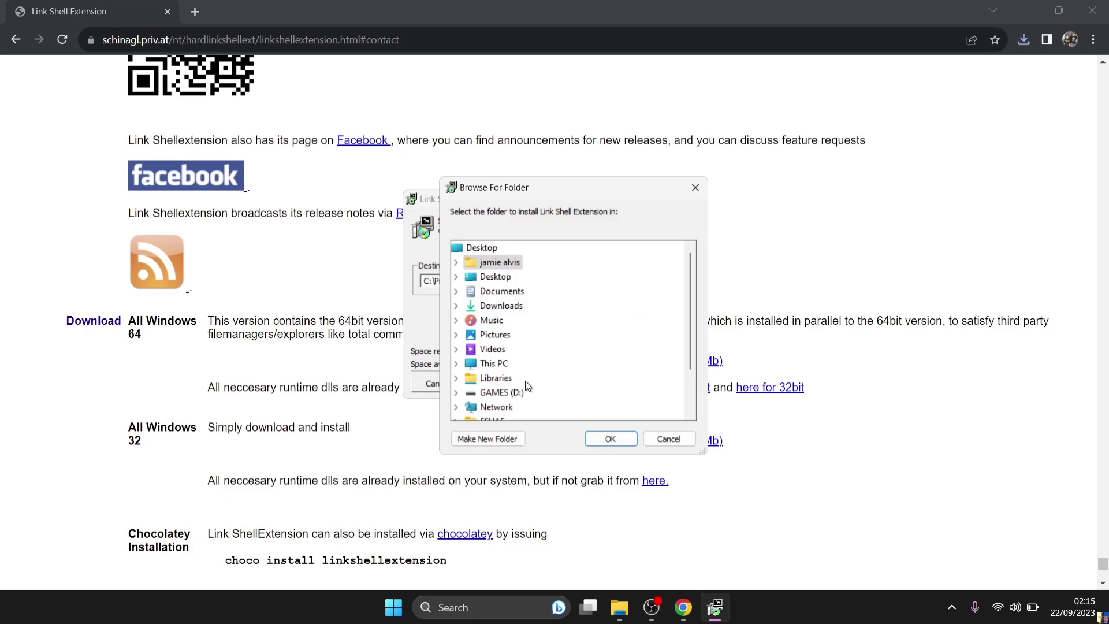
click(670, 441)
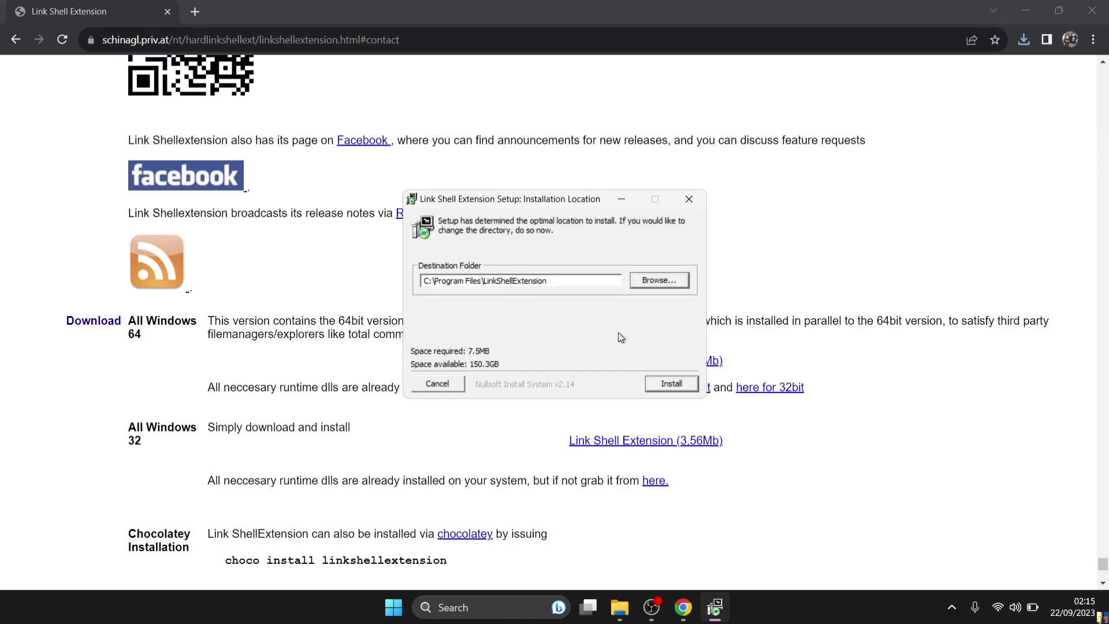
click(672, 385)
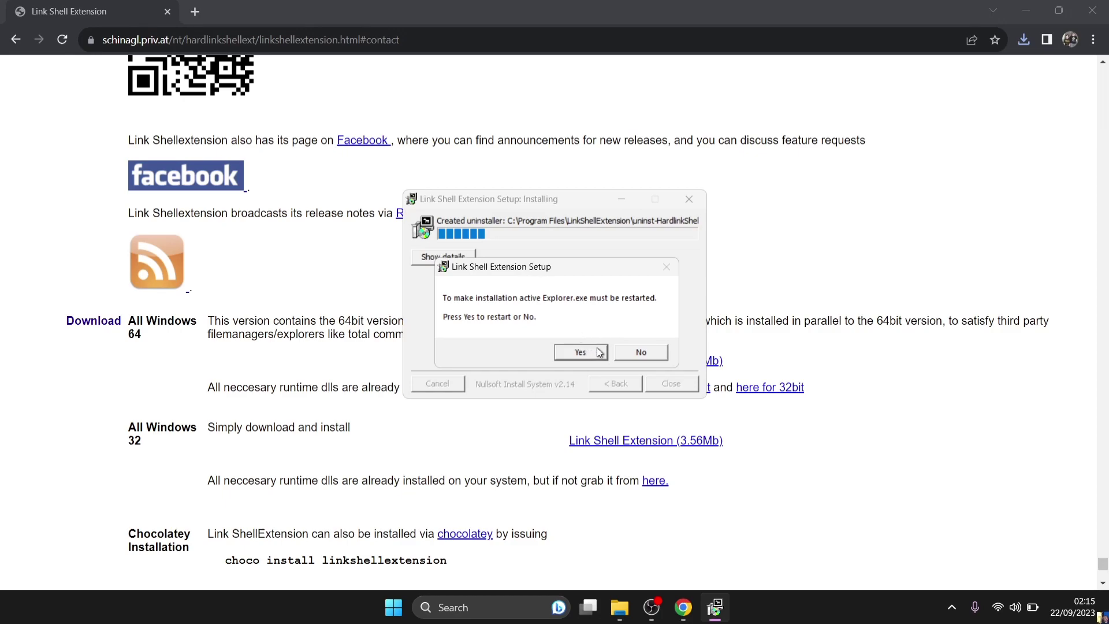
click(637, 352)
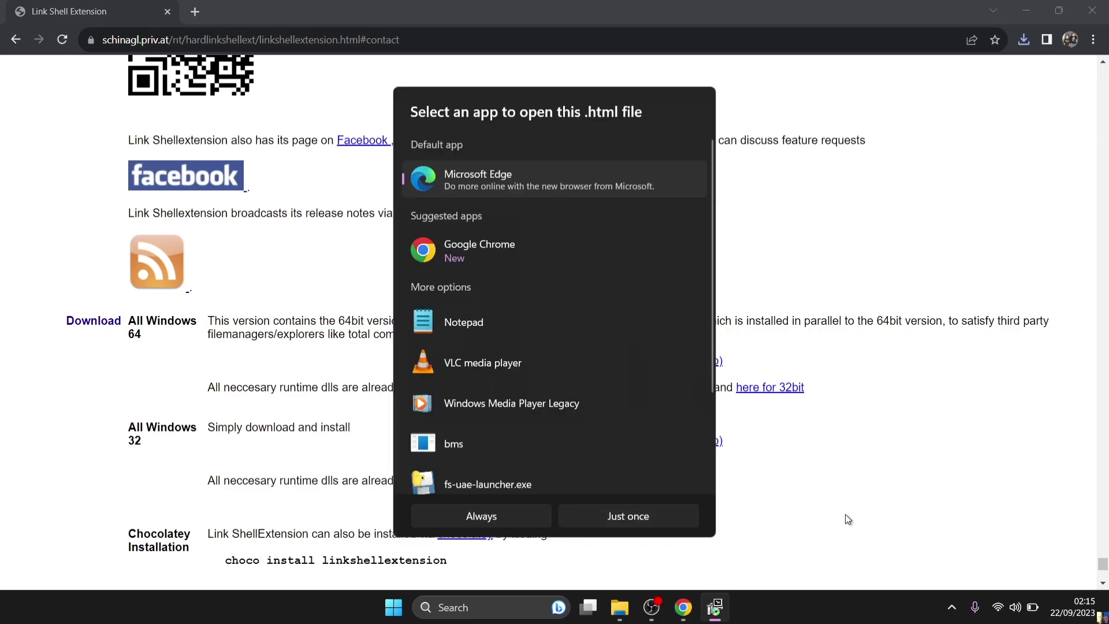
click(846, 514)
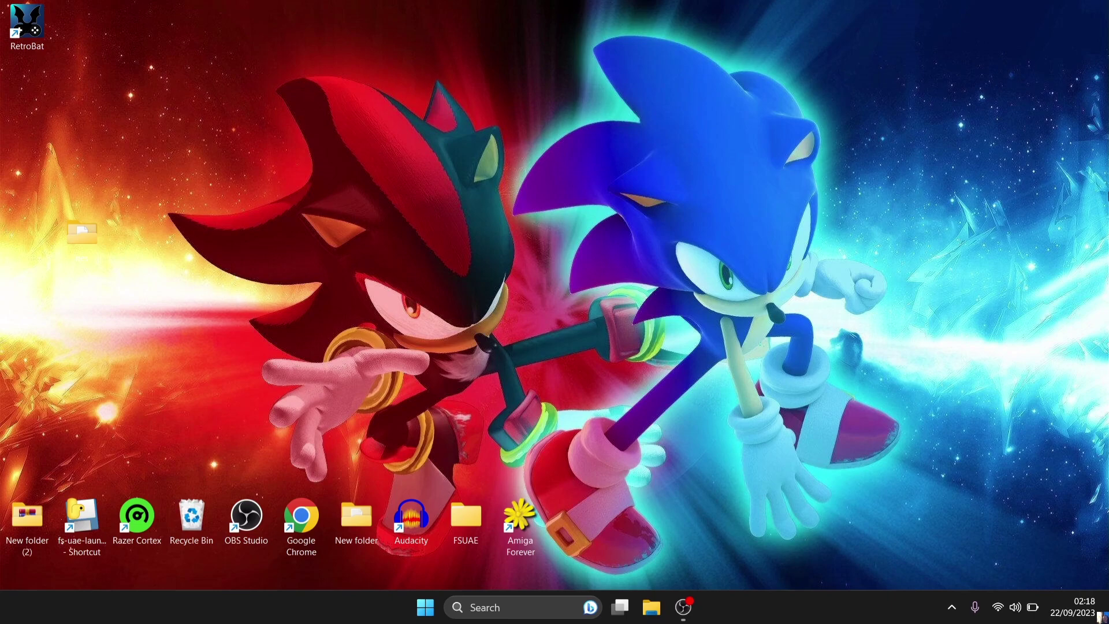
- Place the nes folder at the top of the desktop and check its full context menu for Pick Link Source
drag(82, 231, 192, 23)
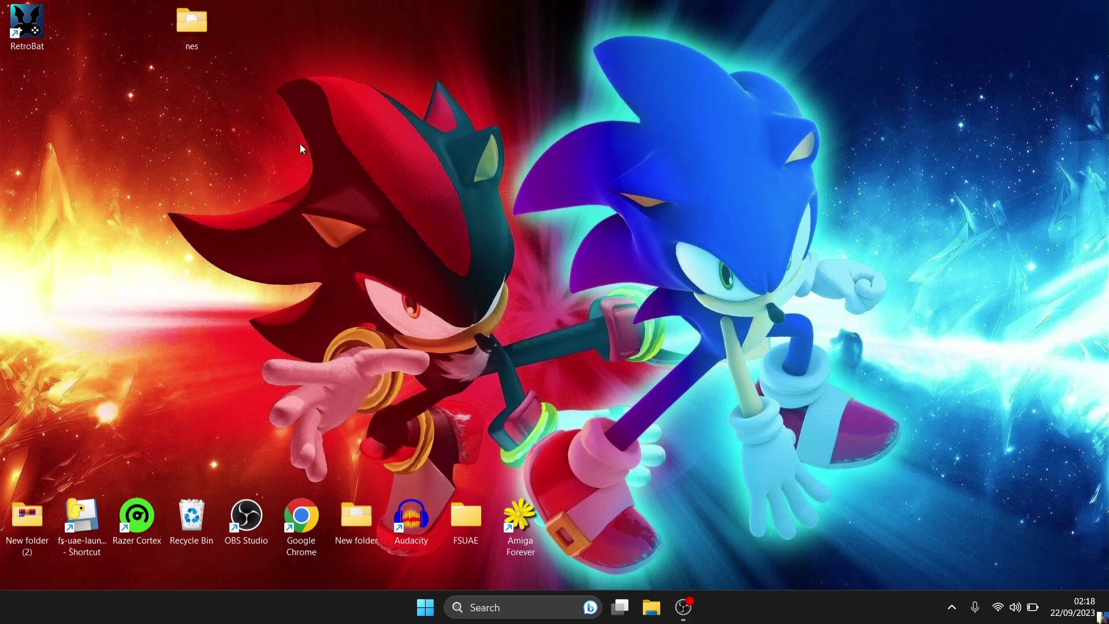
right_click(190, 25)
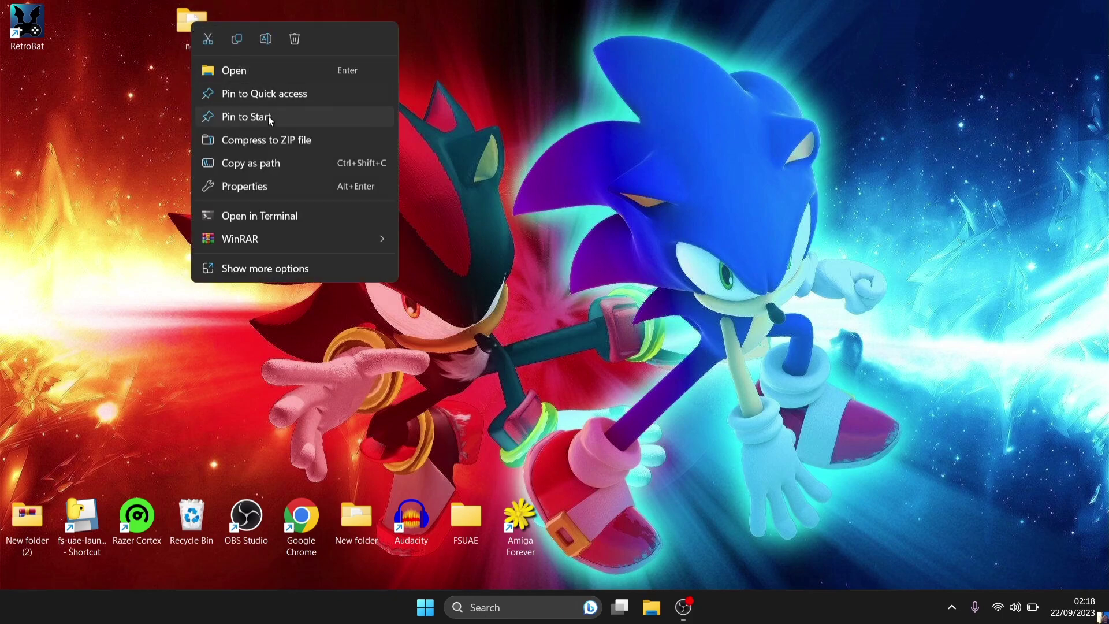
click(272, 267)
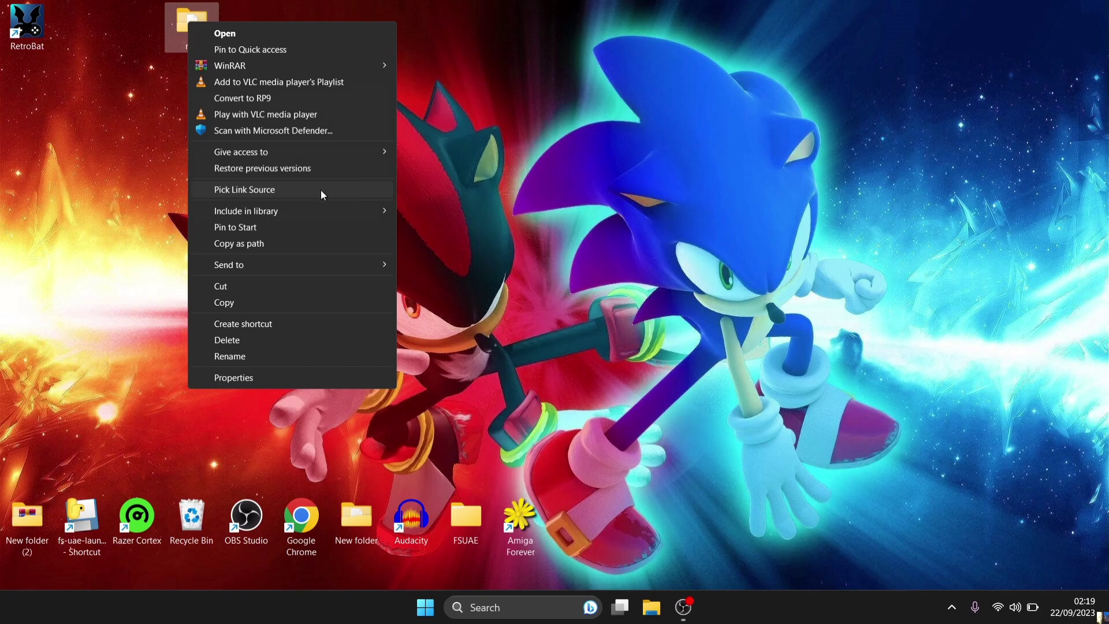
click(501, 185)
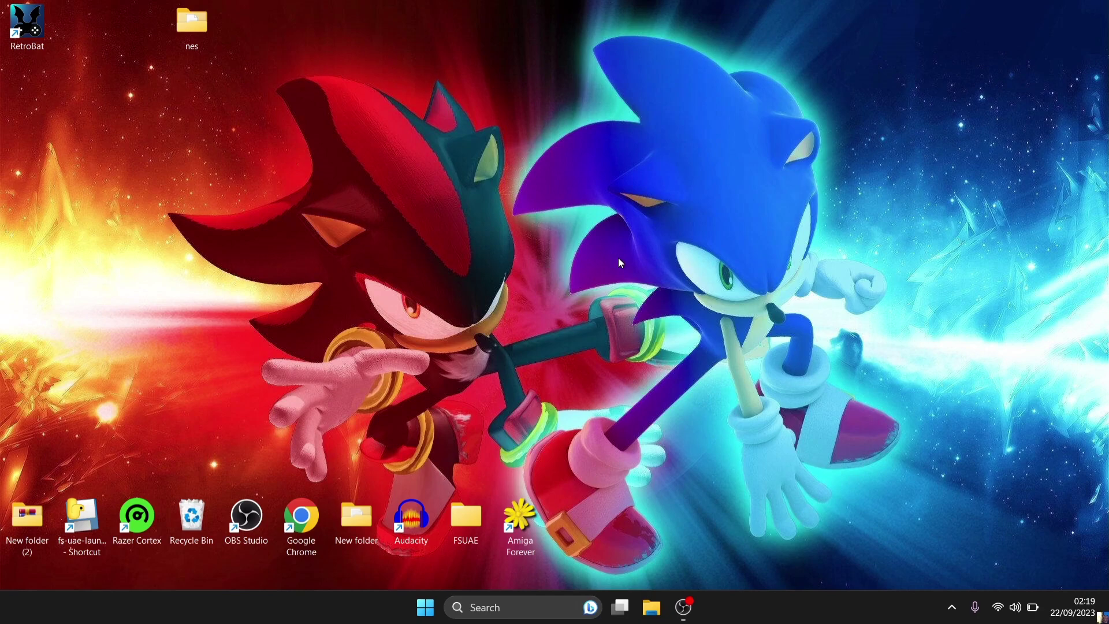
- Create a new folder named Retrobat on the GAMES (D:) drive
click(651, 607)
click(69, 428)
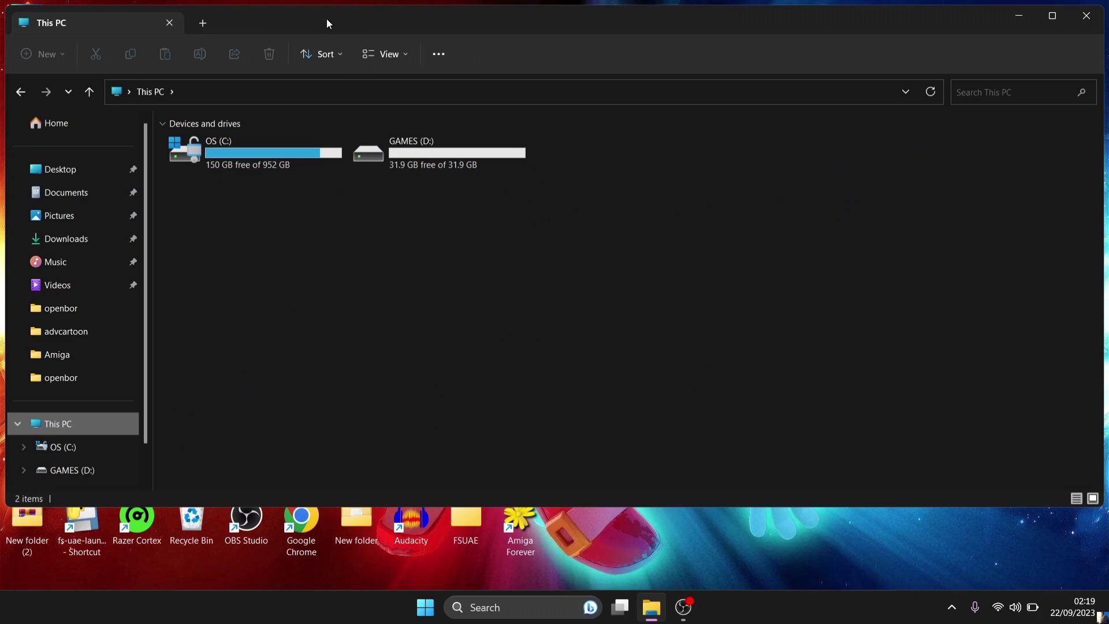
drag(342, 26, 442, 55)
double_click(538, 196)
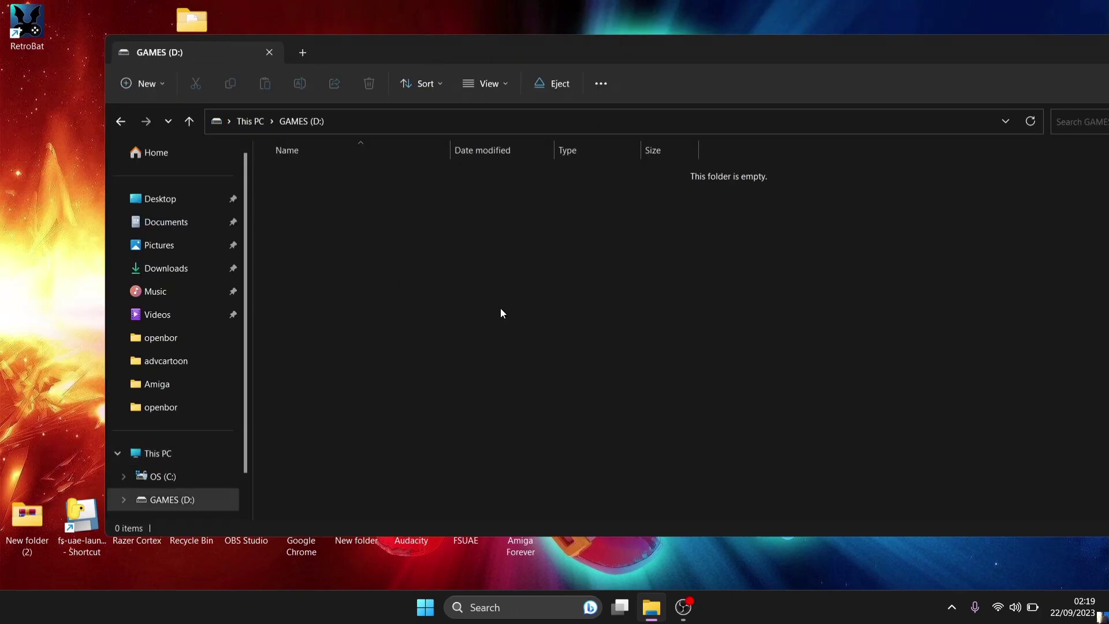
right_click(379, 240)
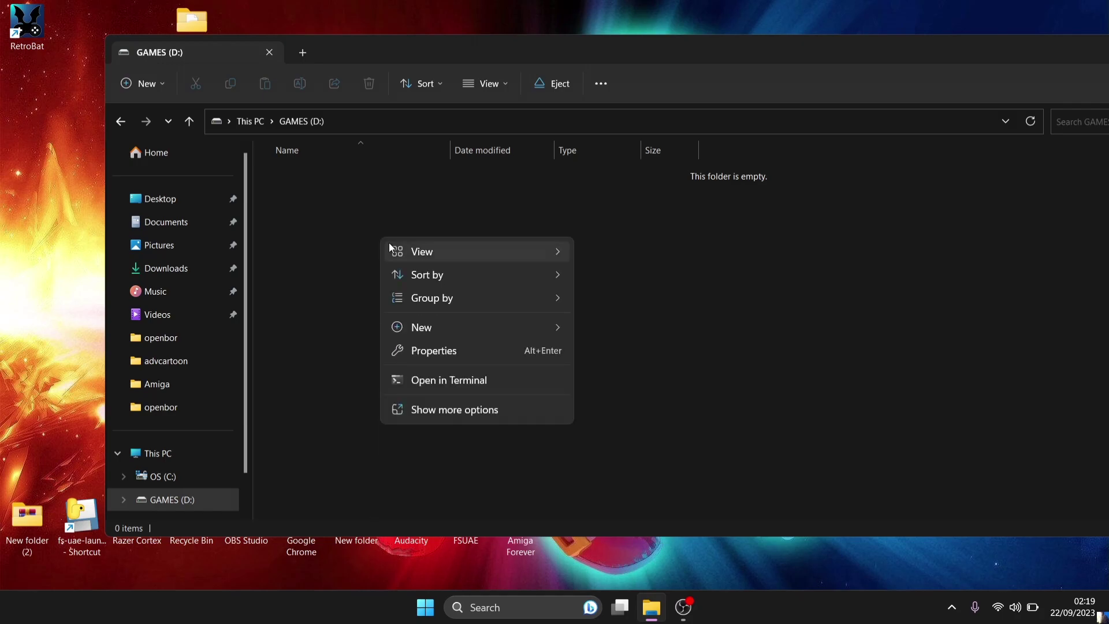
mouse_move(469, 333)
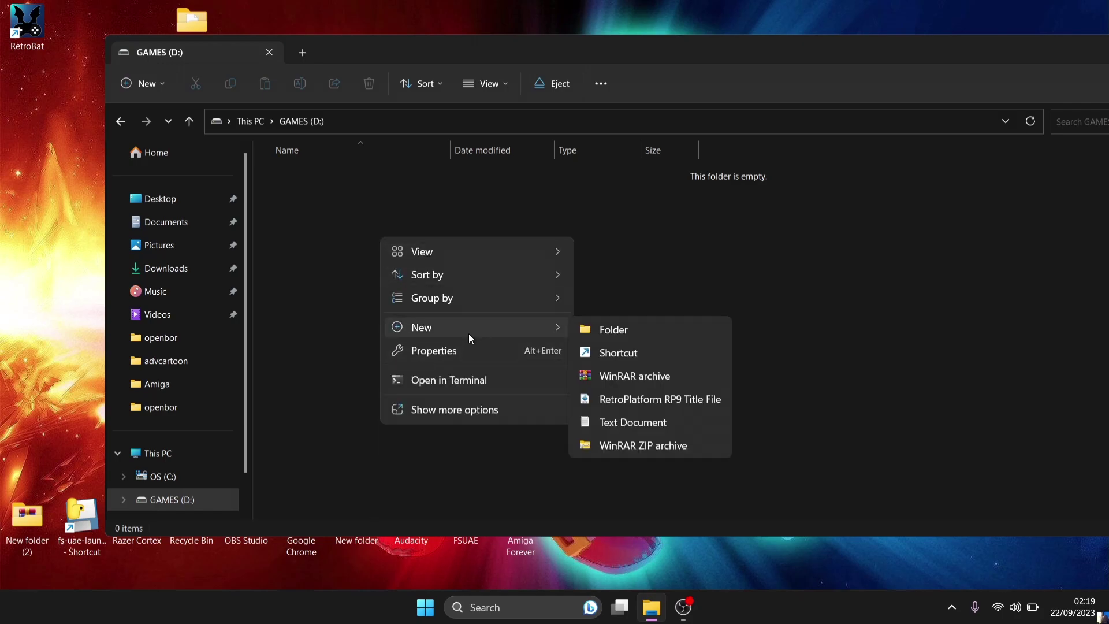
click(649, 335)
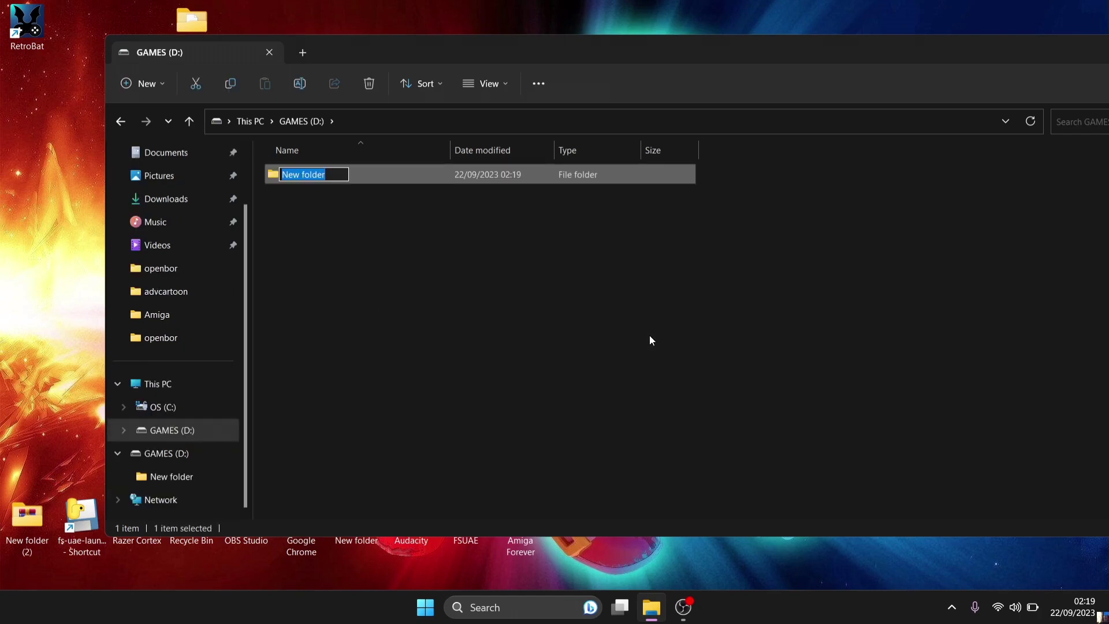
text(Retrobat)
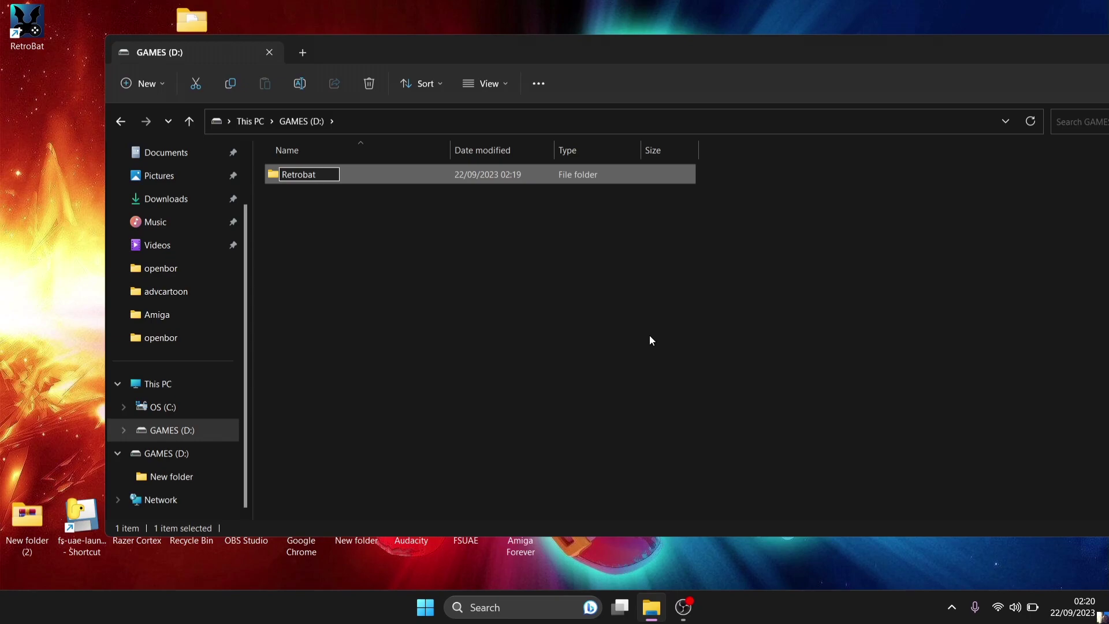
key(Return)
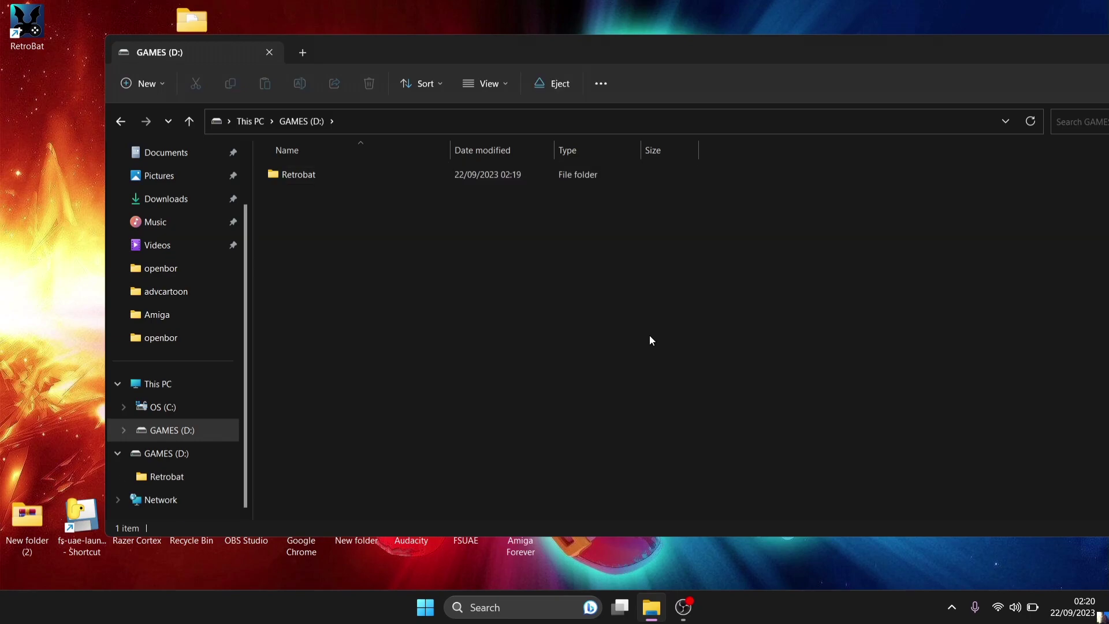
- Open Retrobat and copy the desktop nes folder into it
drag(520, 46, 713, 52)
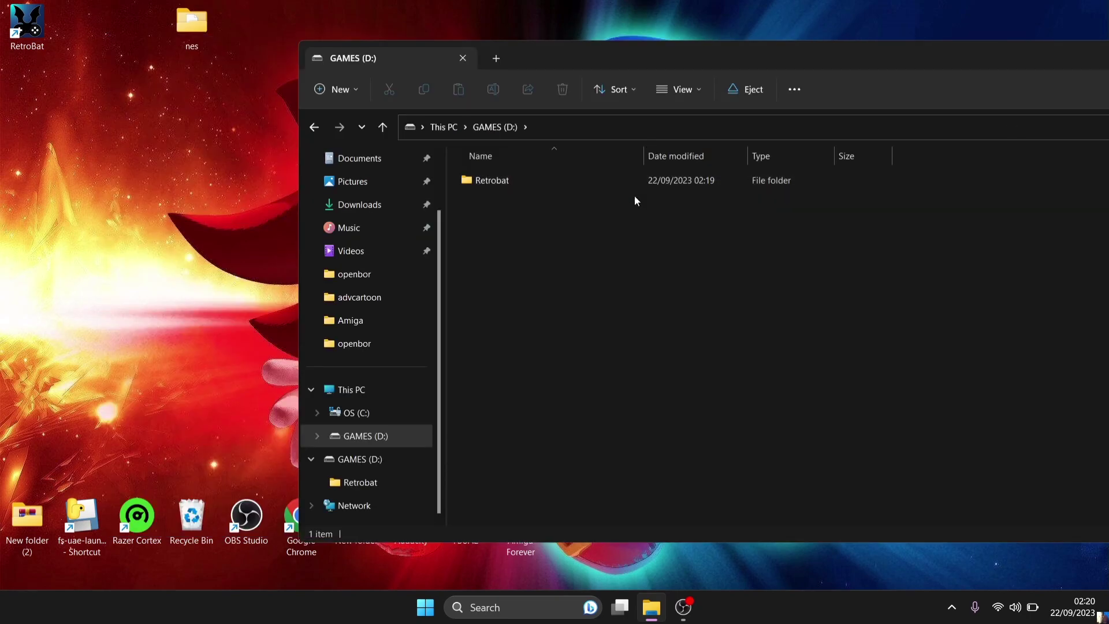
click(604, 184)
double_click(604, 185)
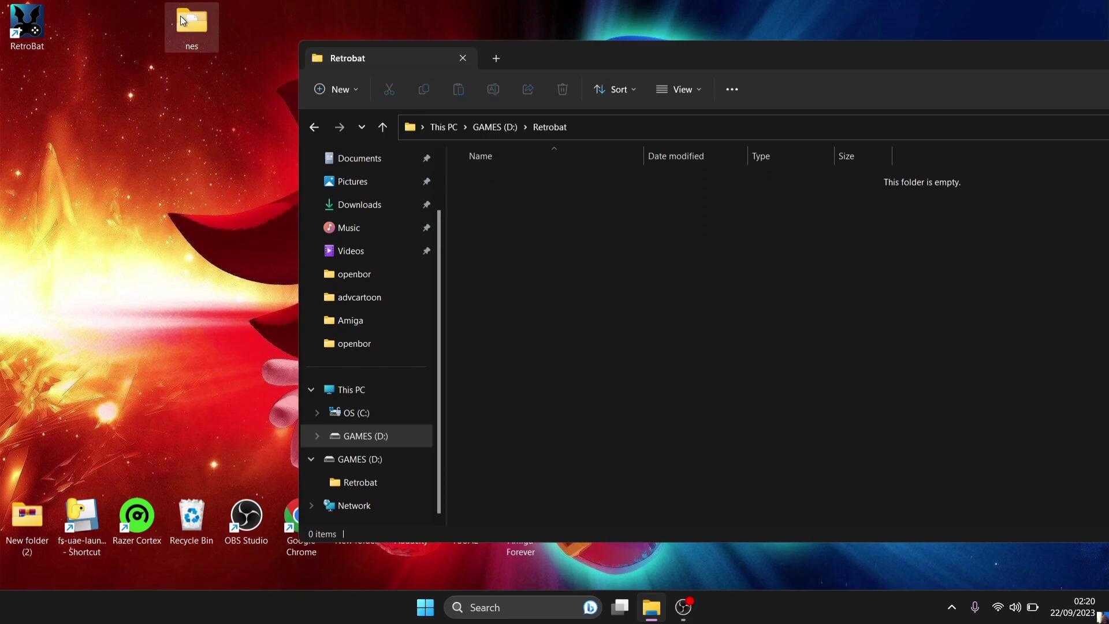
drag(313, 131, 560, 324)
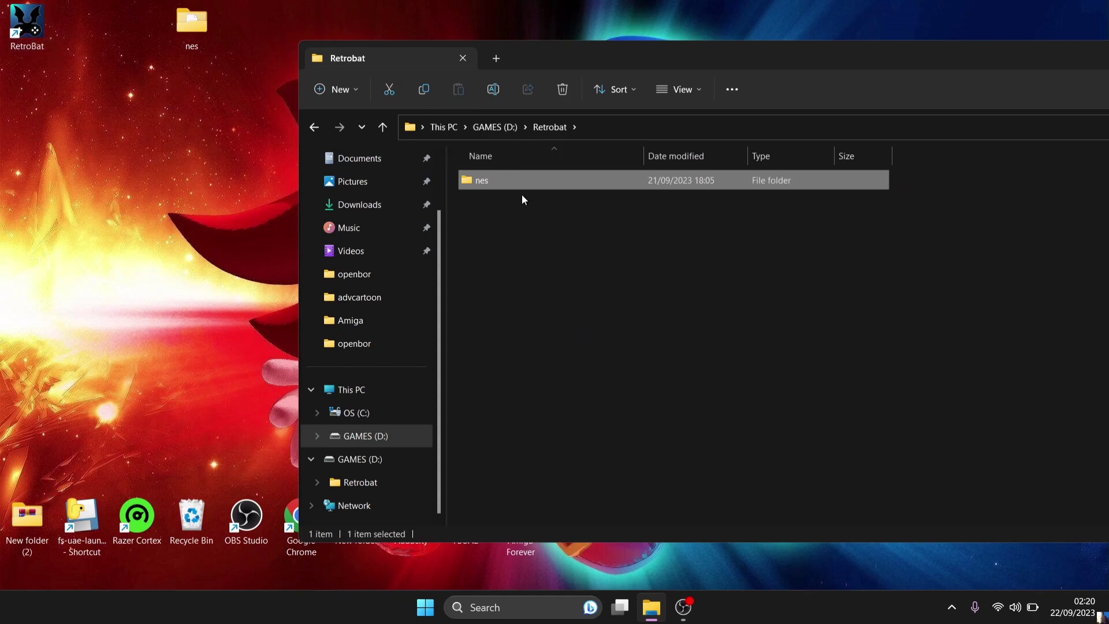
- Reopen RetroBat's roms folder, scroll through it, then close that window
right_click(21, 32)
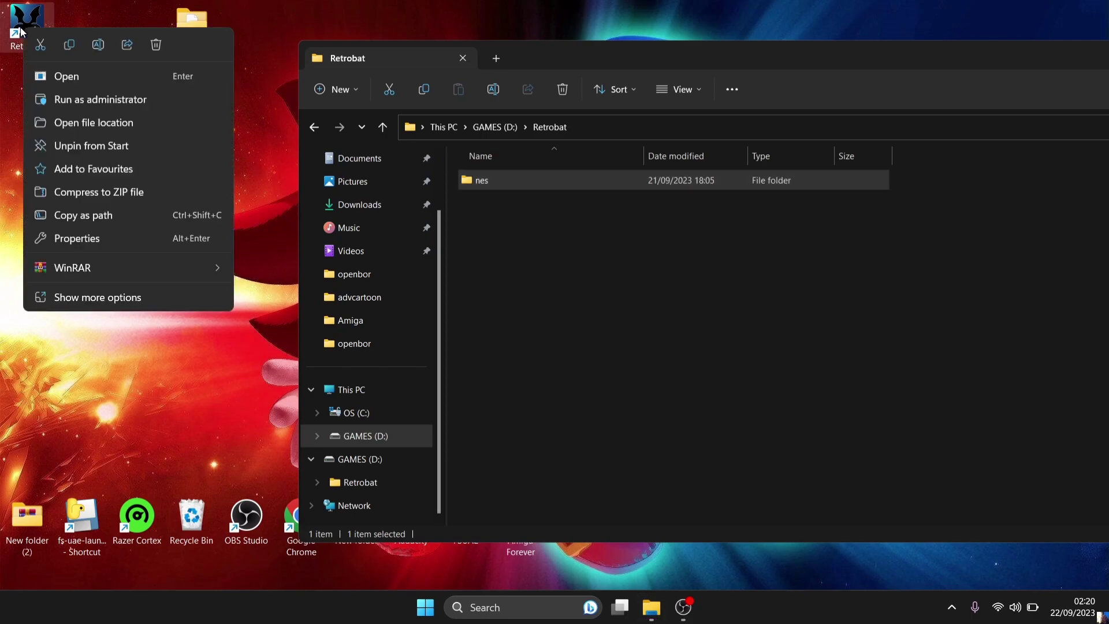
click(92, 124)
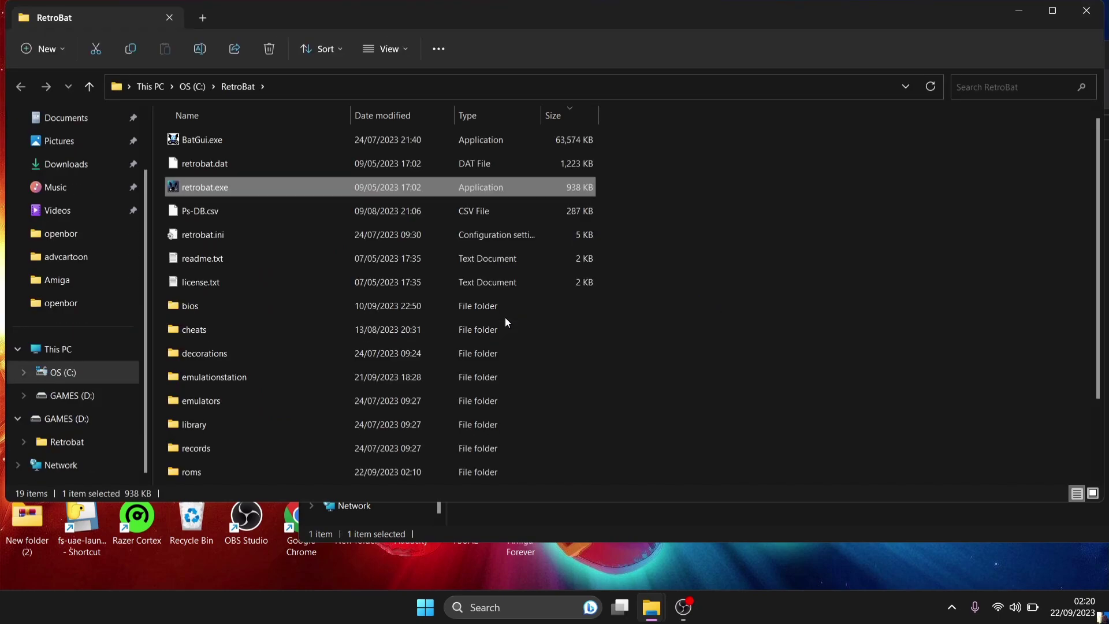
double_click(297, 470)
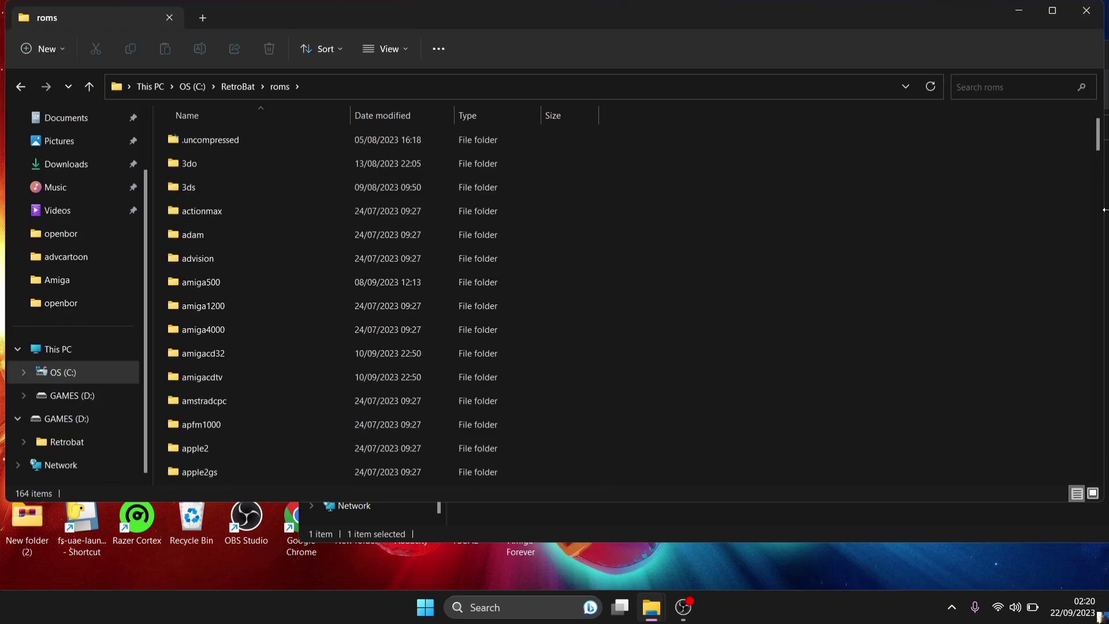
drag(1099, 137, 1099, 197)
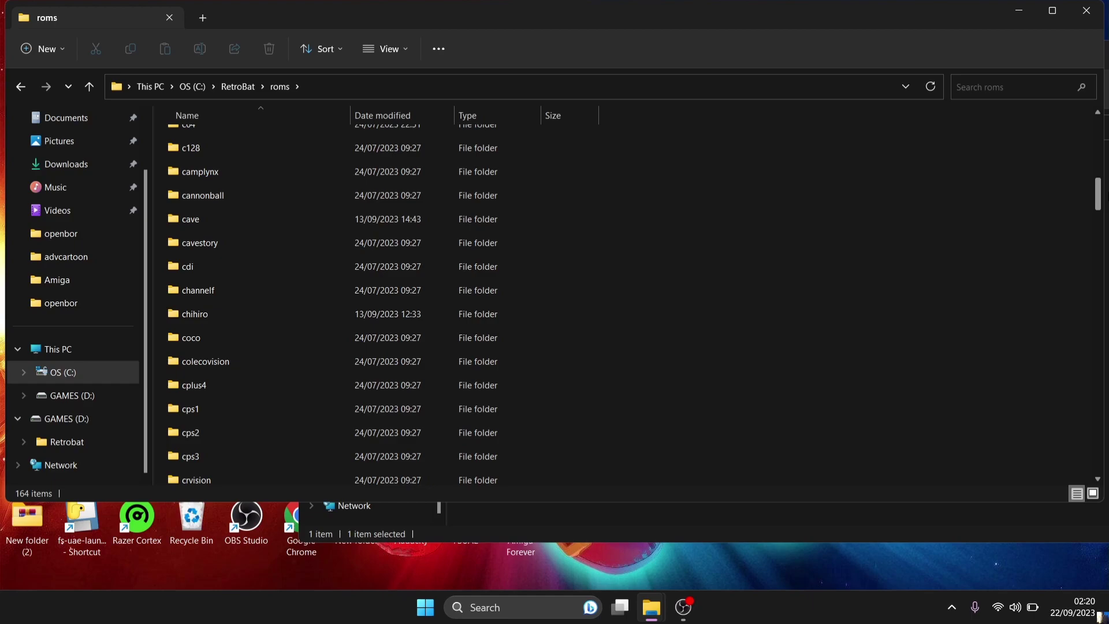
drag(1098, 195, 1106, 267)
drag(1106, 279, 1106, 328)
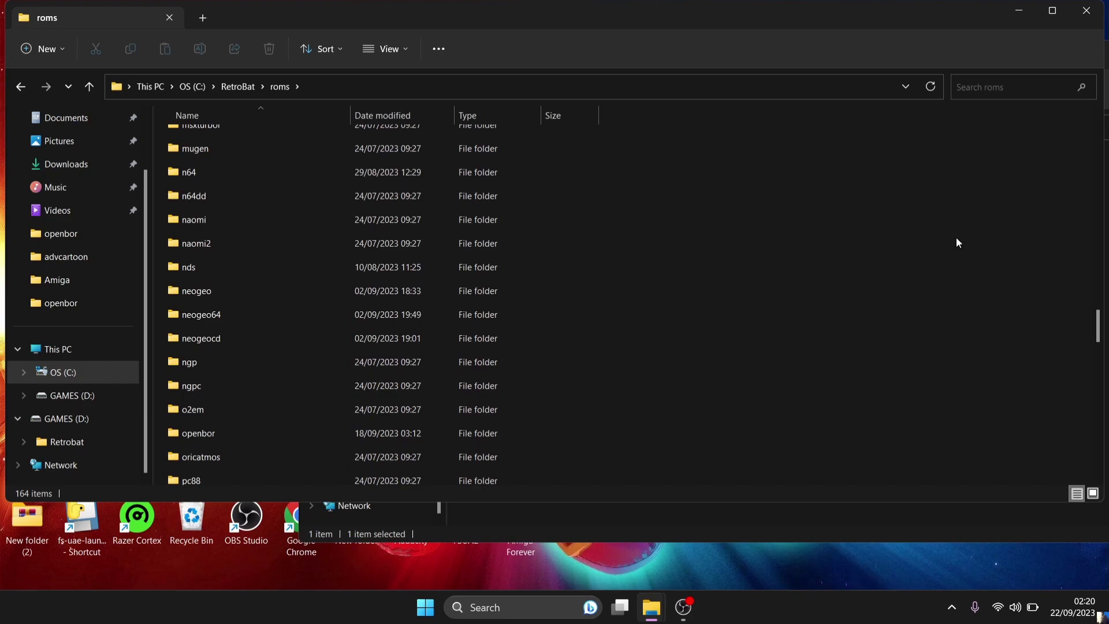
click(1086, 15)
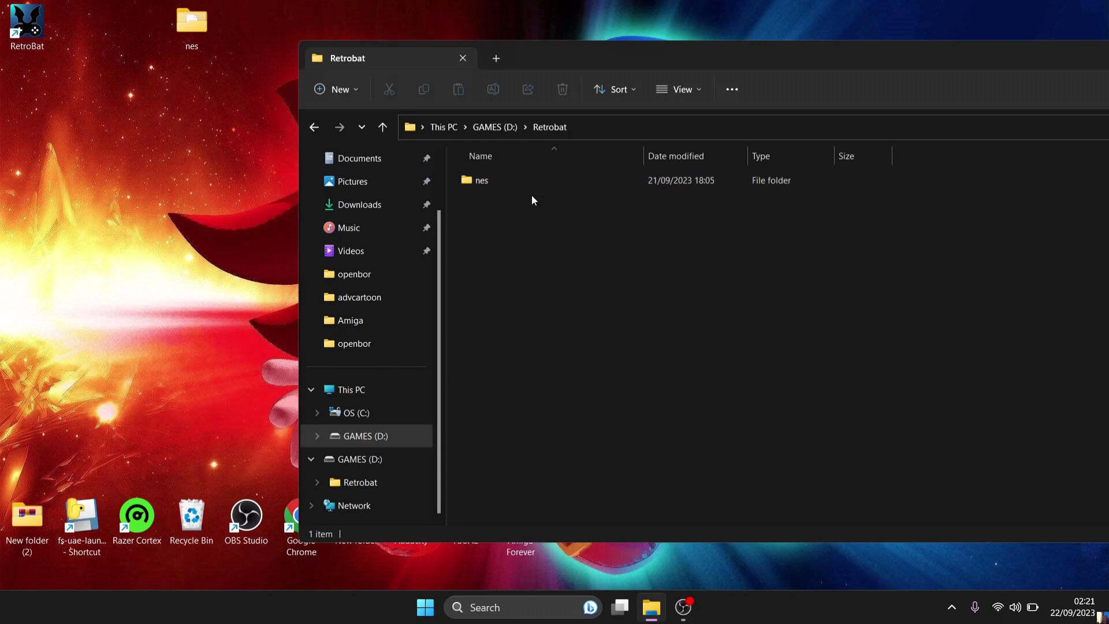
- Choose Pick Link Source on the nes folder inside D:\Retrobat
double_click(537, 182)
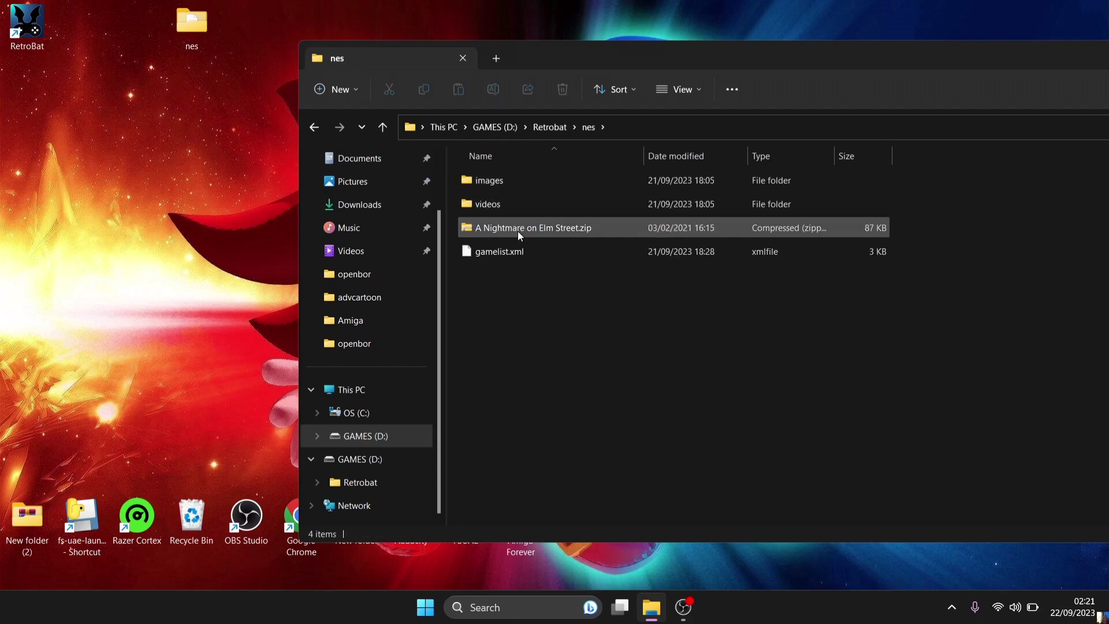
click(321, 129)
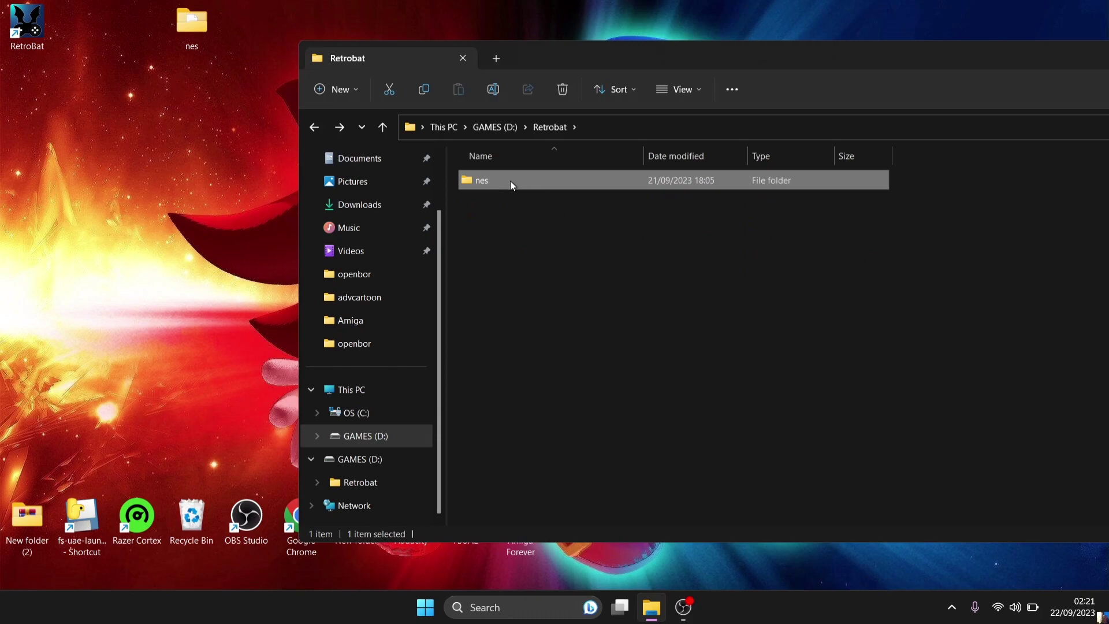
right_click(479, 181)
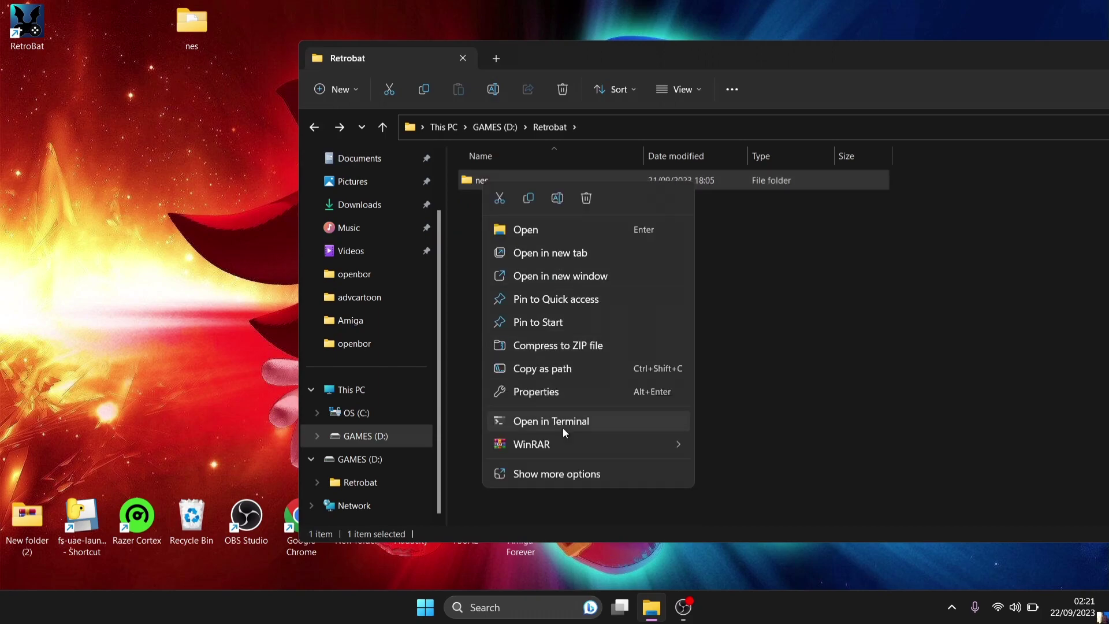
click(564, 469)
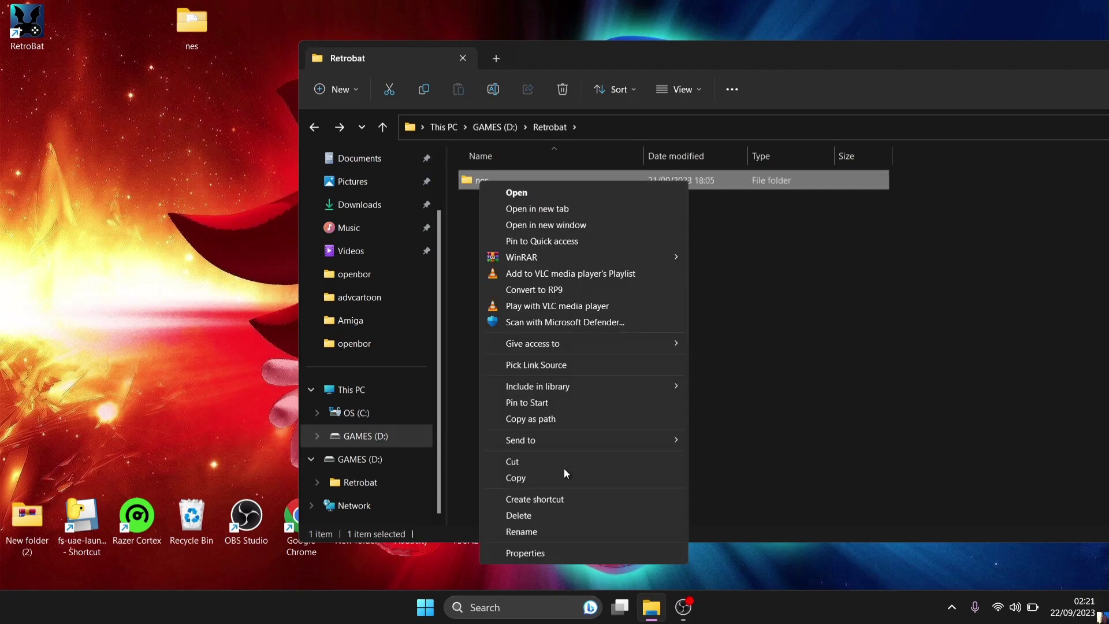
click(592, 363)
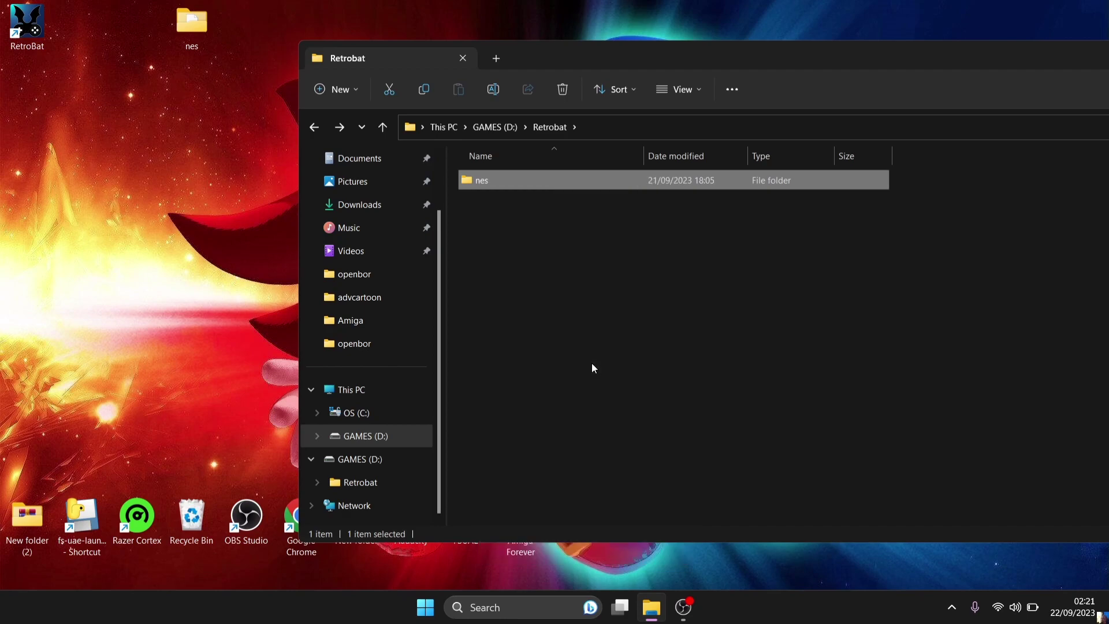
- Open RetroBat's roms folder and drop the nes link there as a Symbolic Link
right_click(28, 31)
click(84, 120)
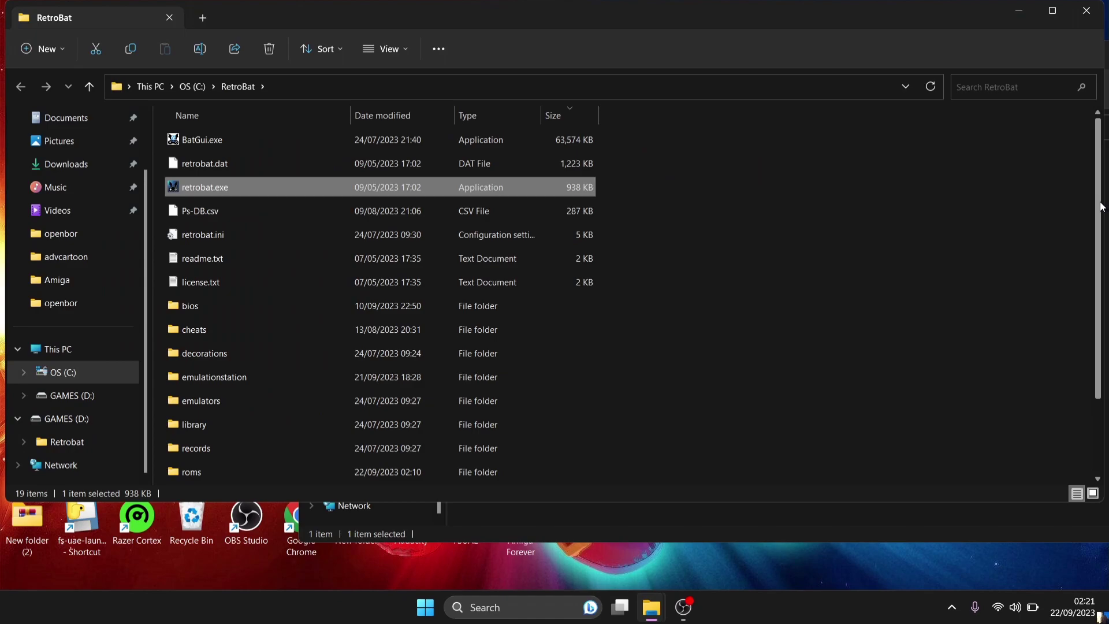
scroll(333, 284, down, 2)
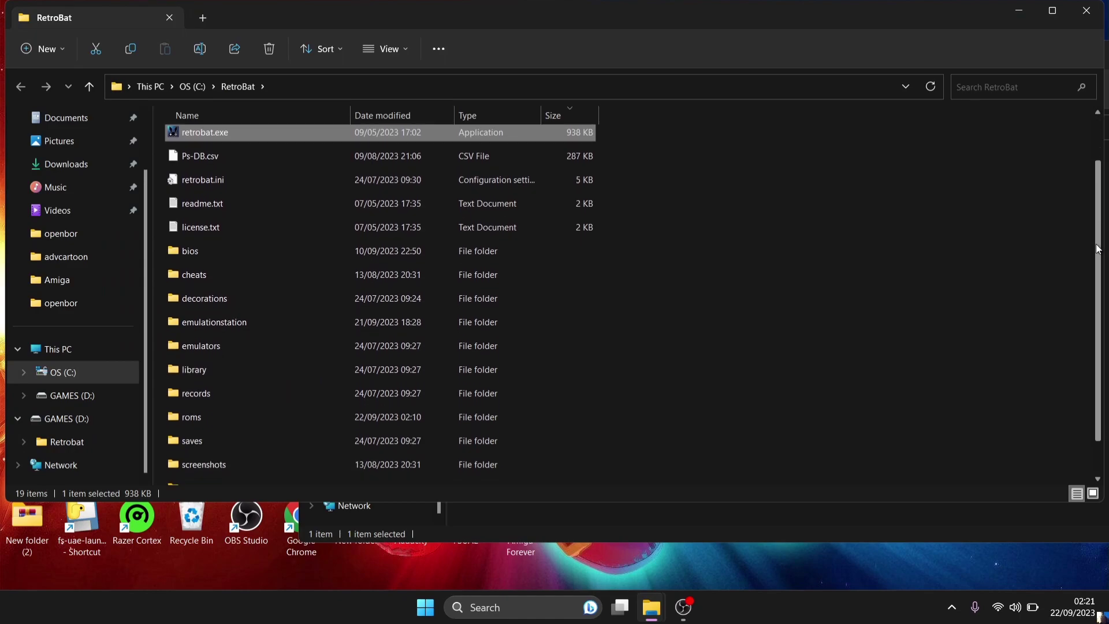
double_click(264, 400)
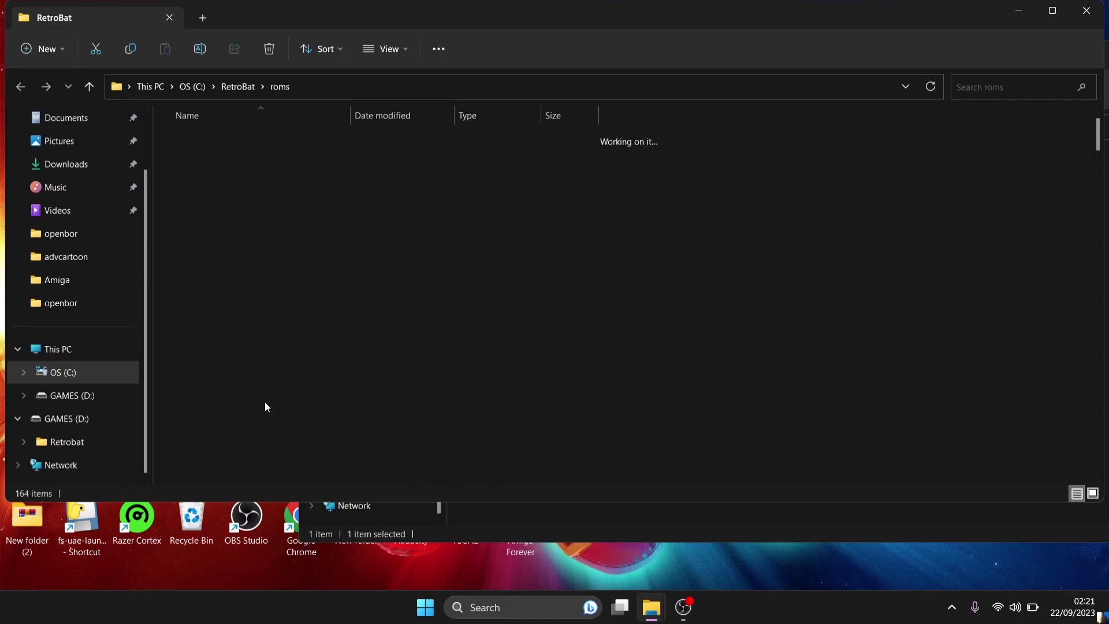
right_click(841, 254)
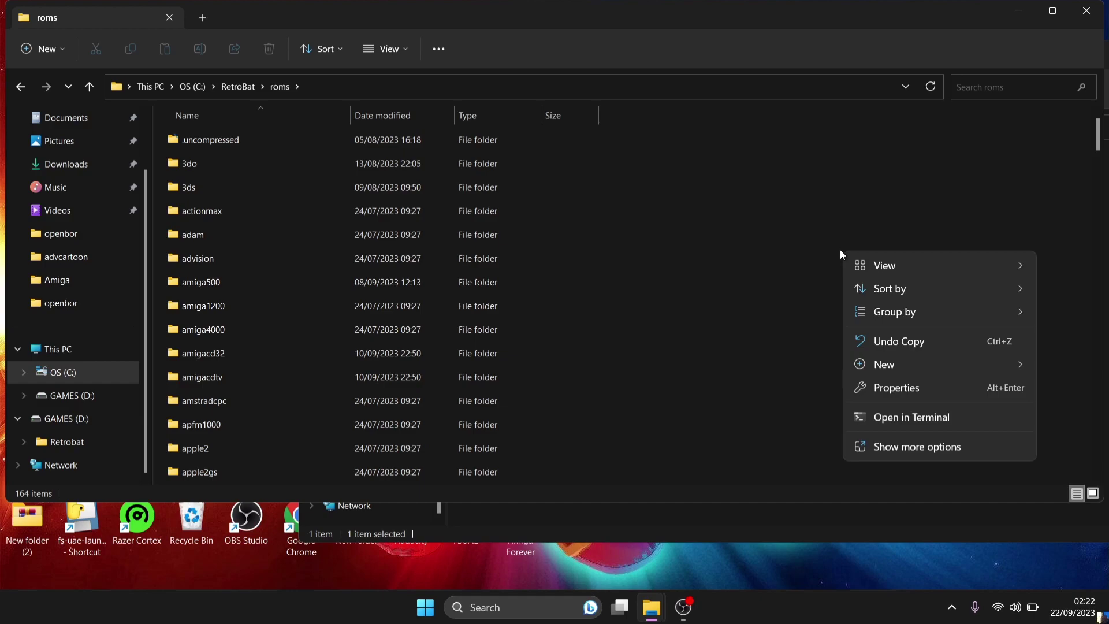
click(894, 446)
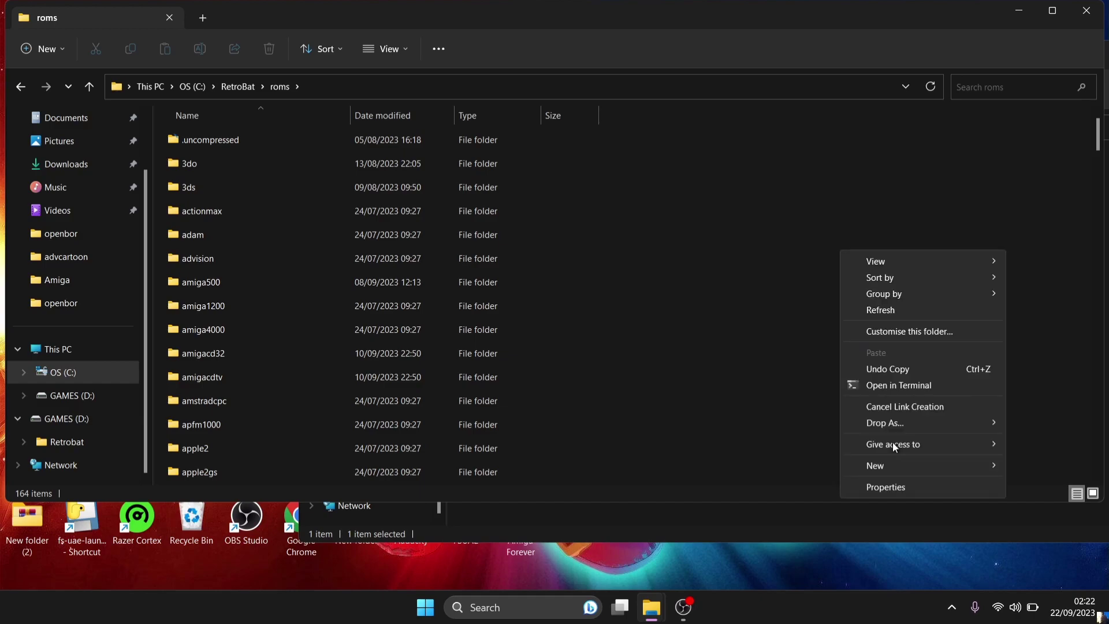
mouse_move(900, 423)
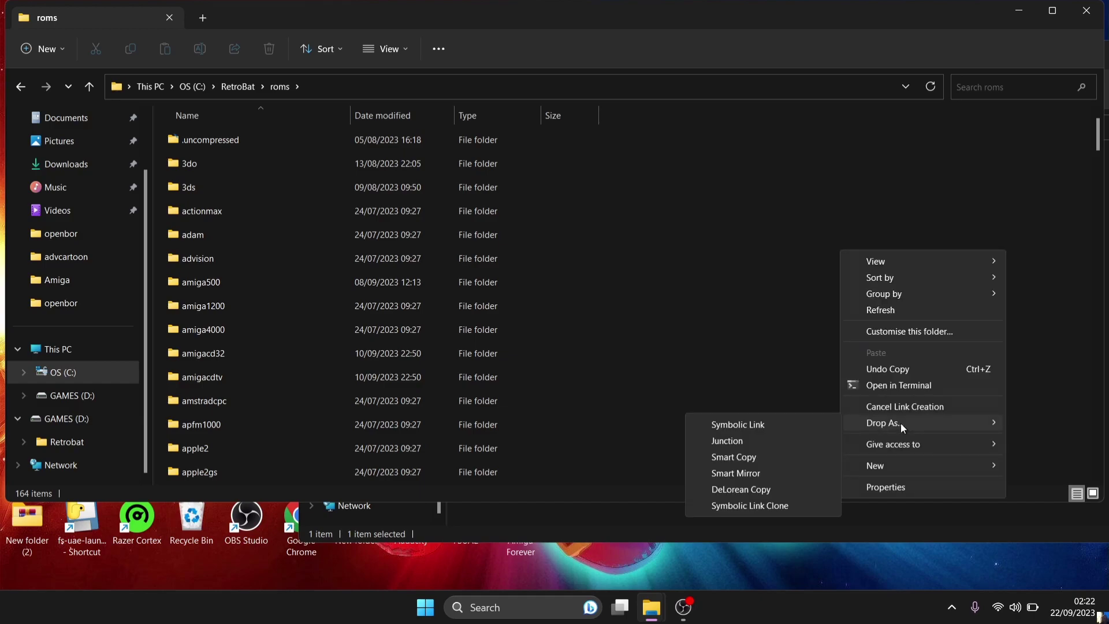
click(813, 426)
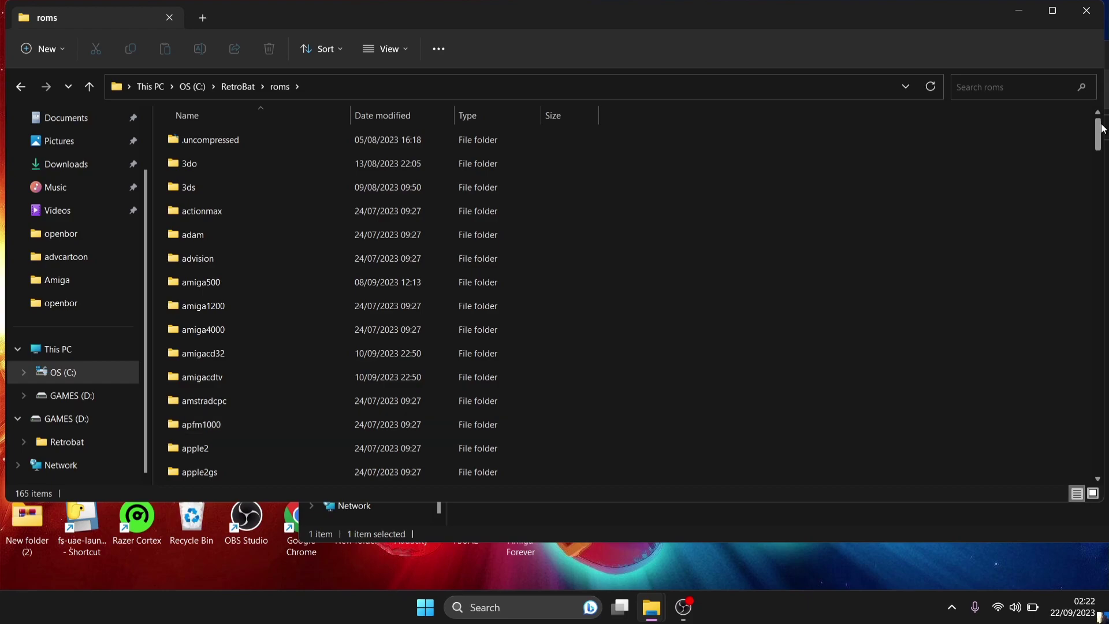
- Verify the nes link inside roms holds the game zip, then close the roms window
drag(1102, 128, 1104, 450)
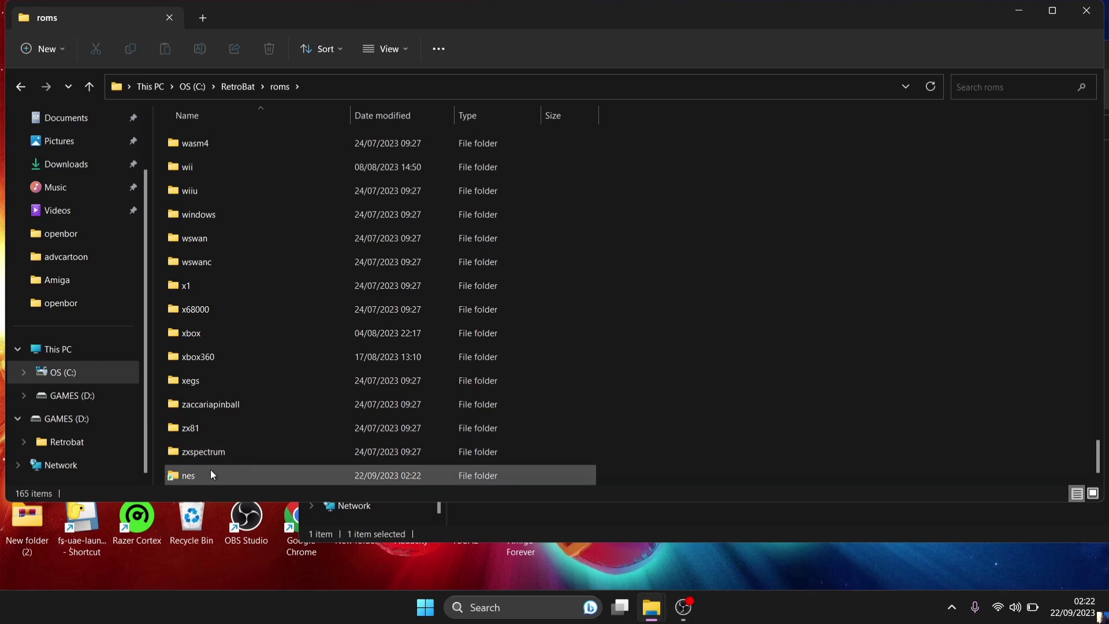
double_click(244, 479)
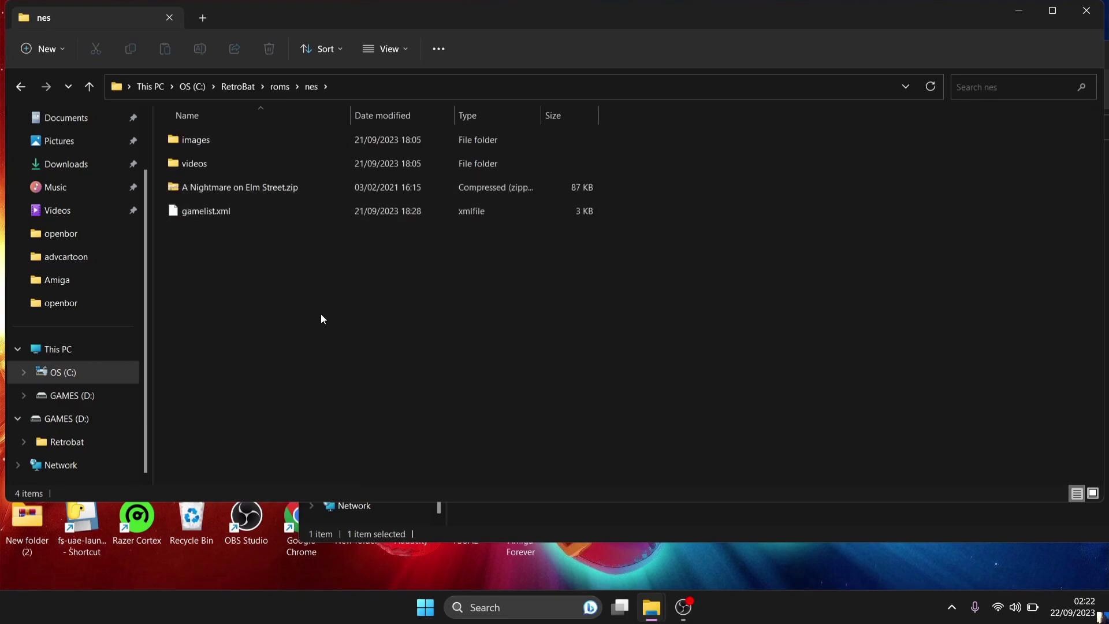
click(20, 88)
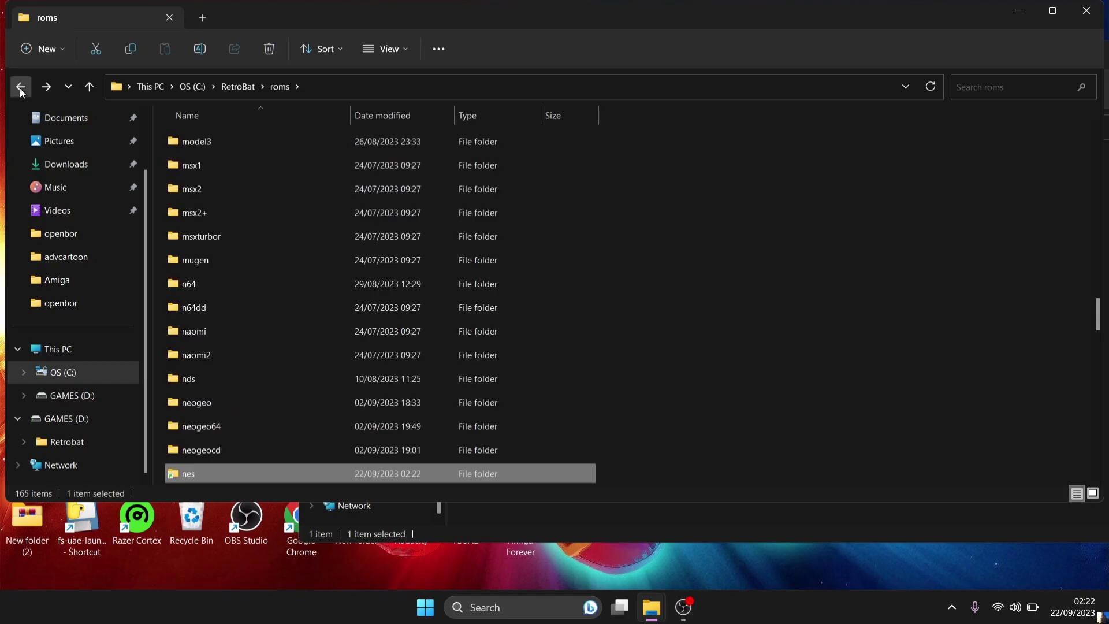
click(1087, 10)
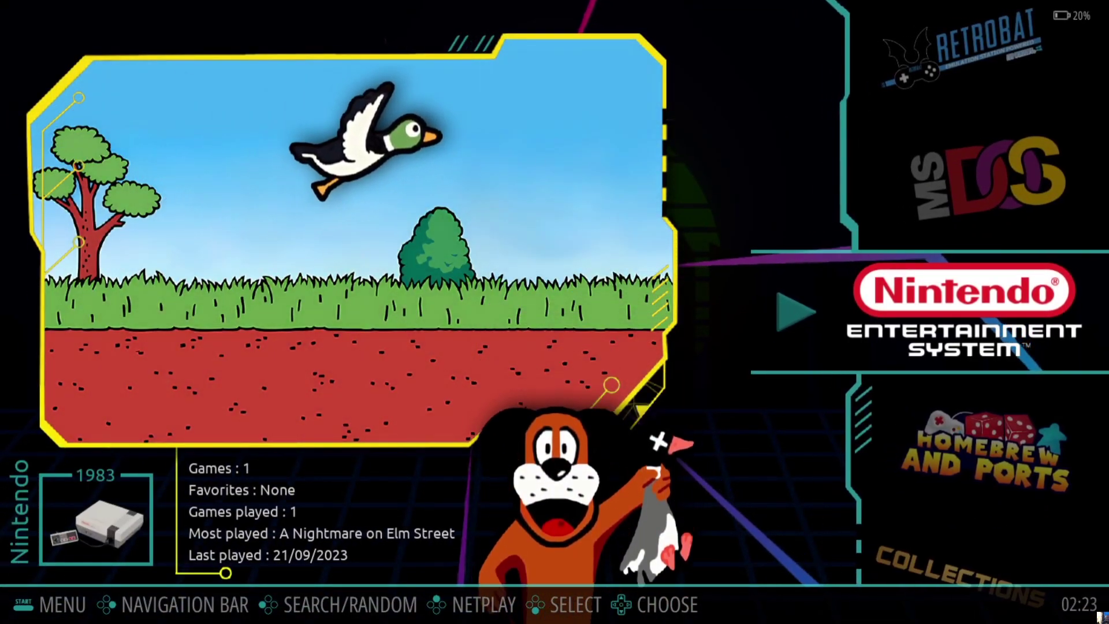
- View the NES game list showing A Nightmare on Elm Street, then go to Quit in the main menu
key(Return)
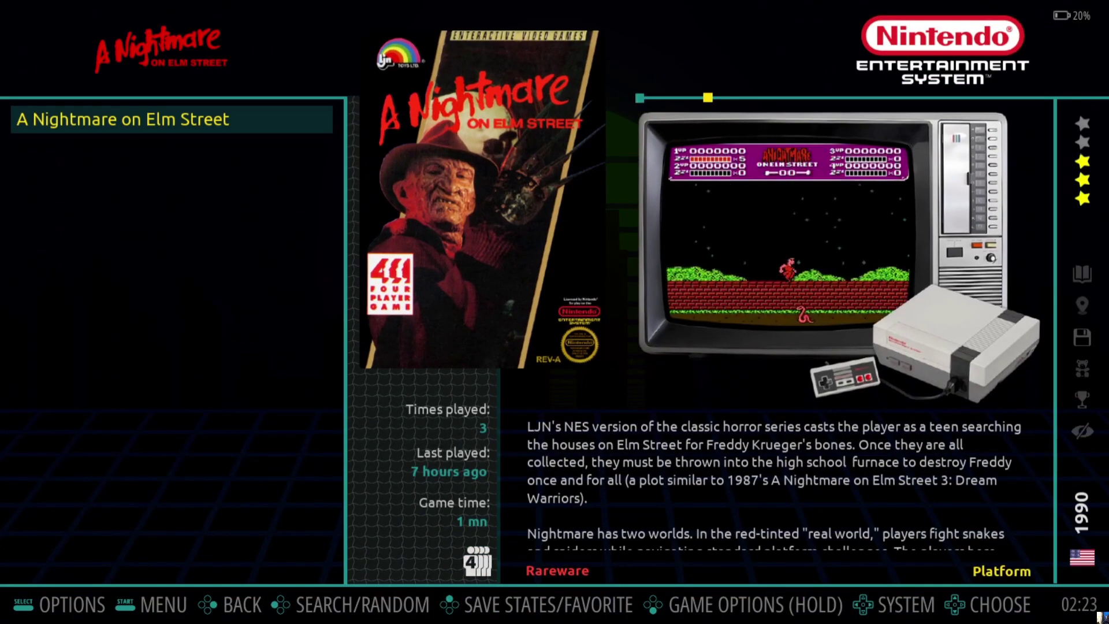
key(Escape)
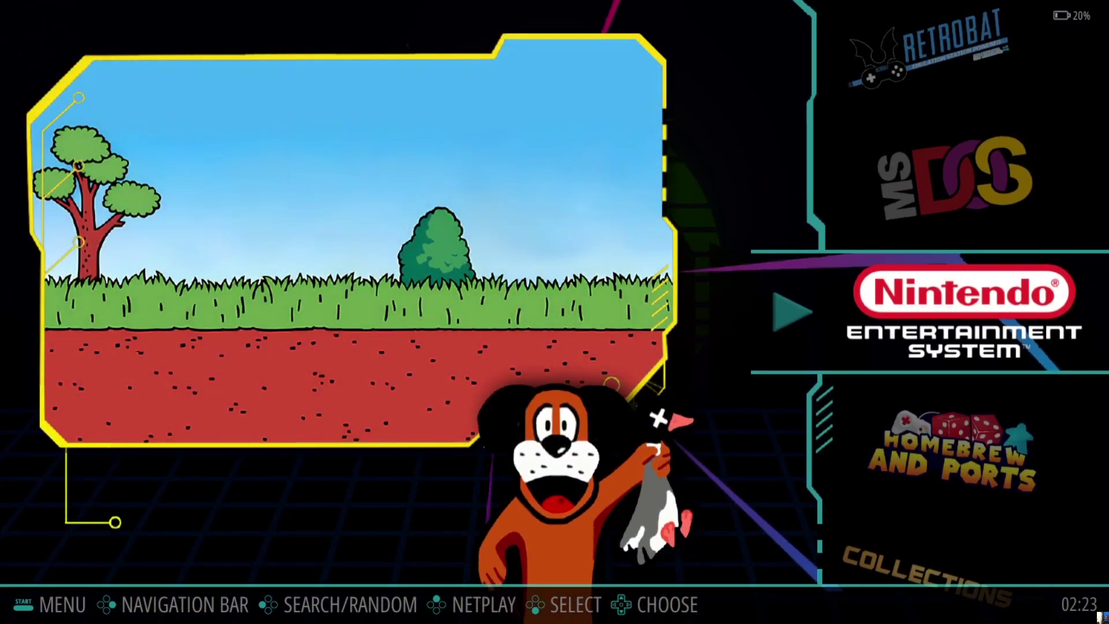
key(Escape)
key(Up)
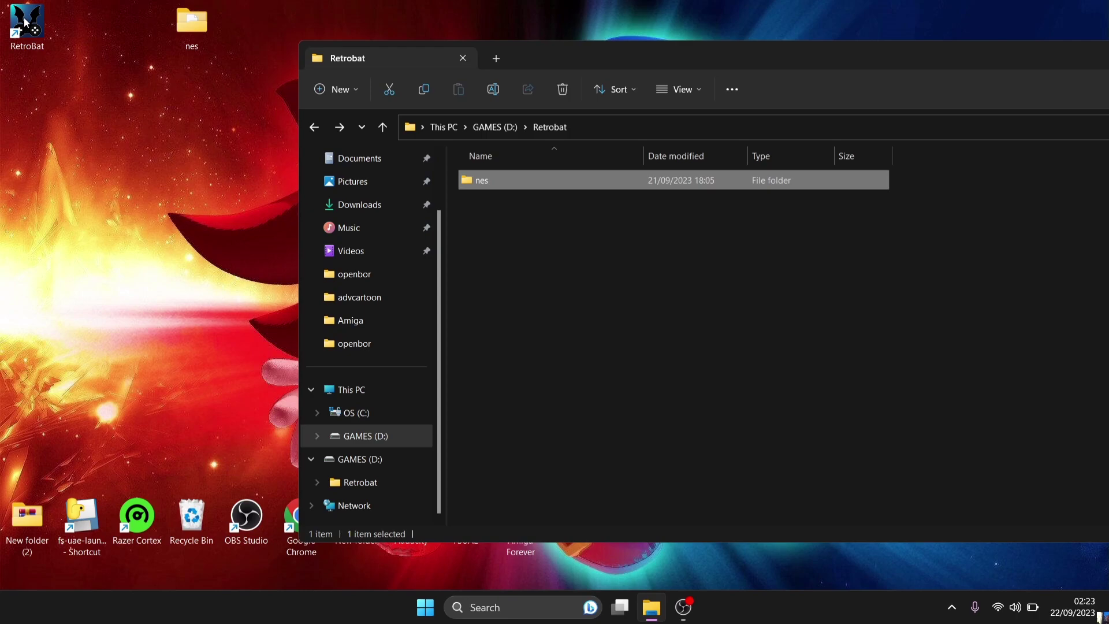
- Show the desktop with Win+D and launch RetroBat from its desktop icon
key(super+d)
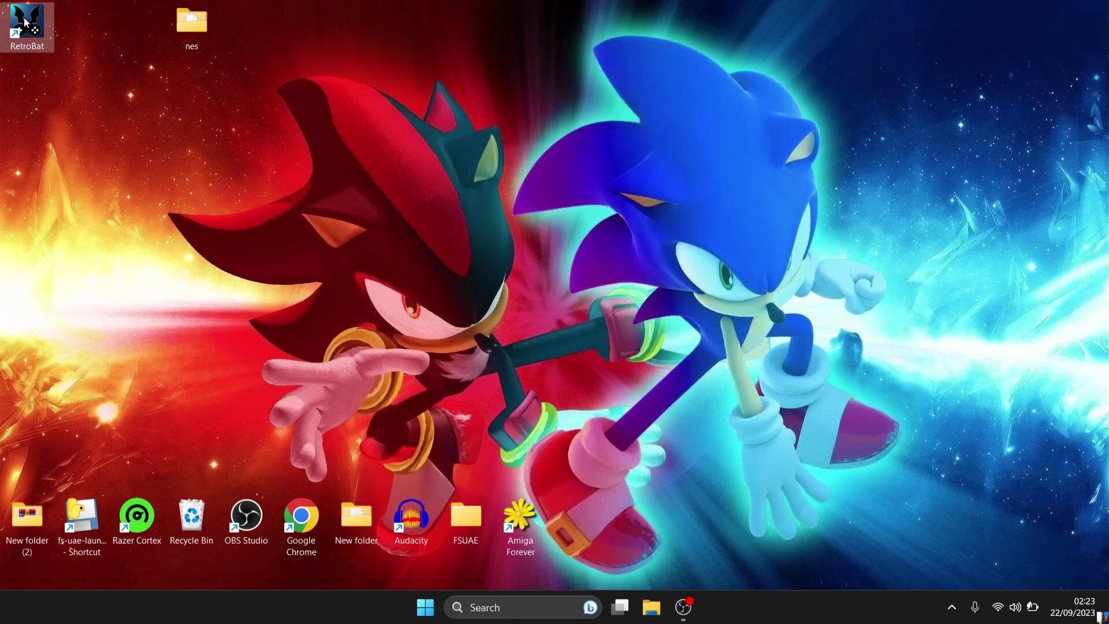
double_click(25, 24)
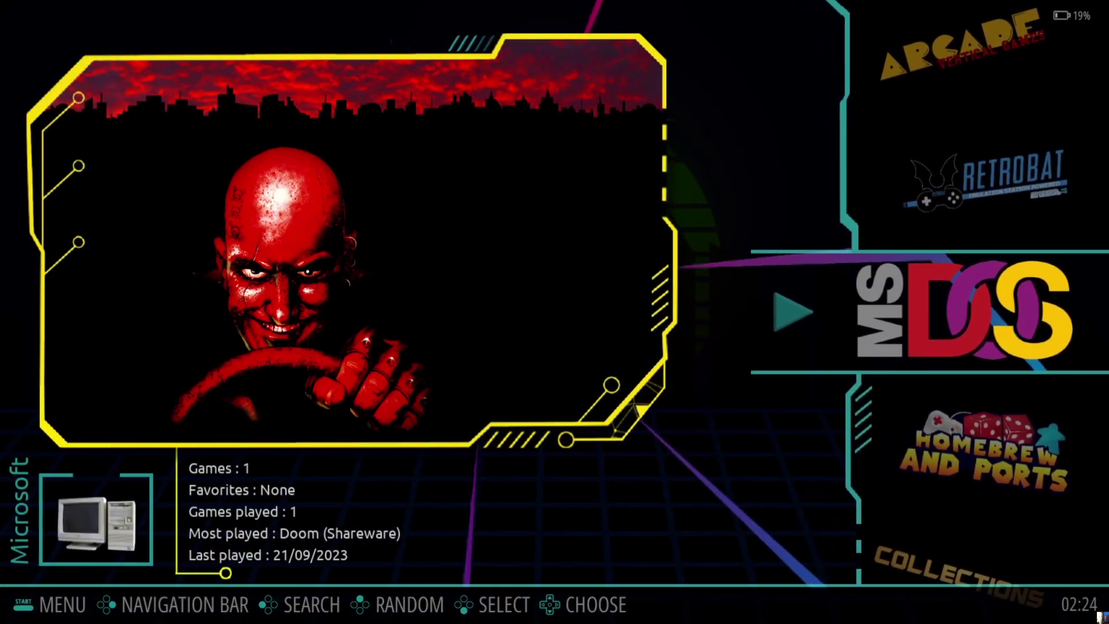
- Browse up through the system carousel, then back down past the Retrobat entry to All Games
key(Up)
key(Up)
key(Up)
key(Up)
key(Up)
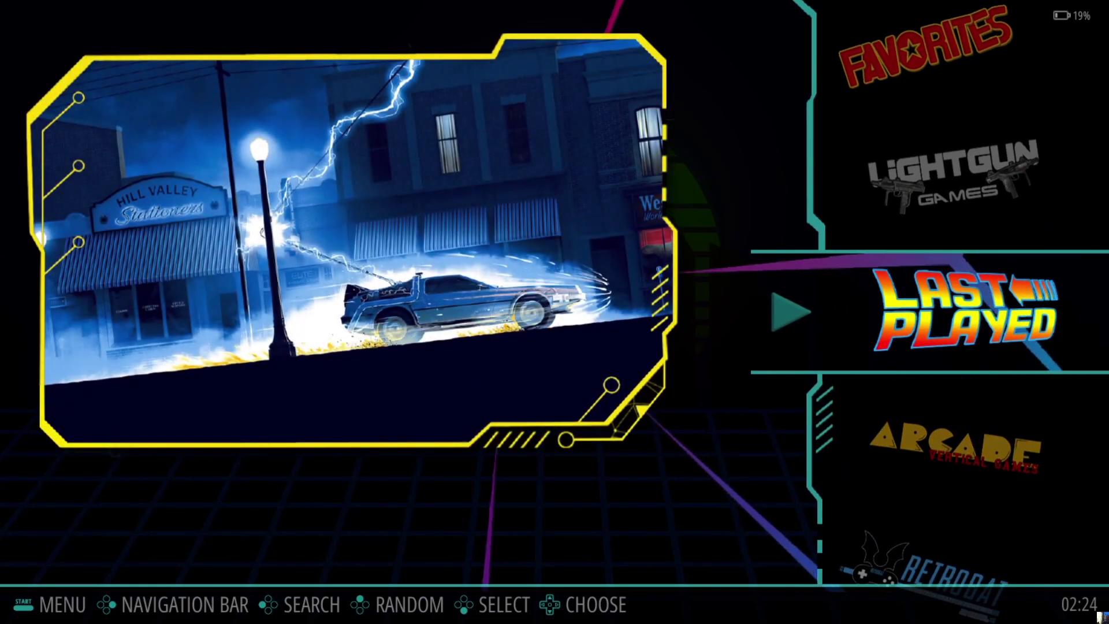
key(Up)
key(Up)
key(Up)
key(Up)
key(Up)
key(Up)
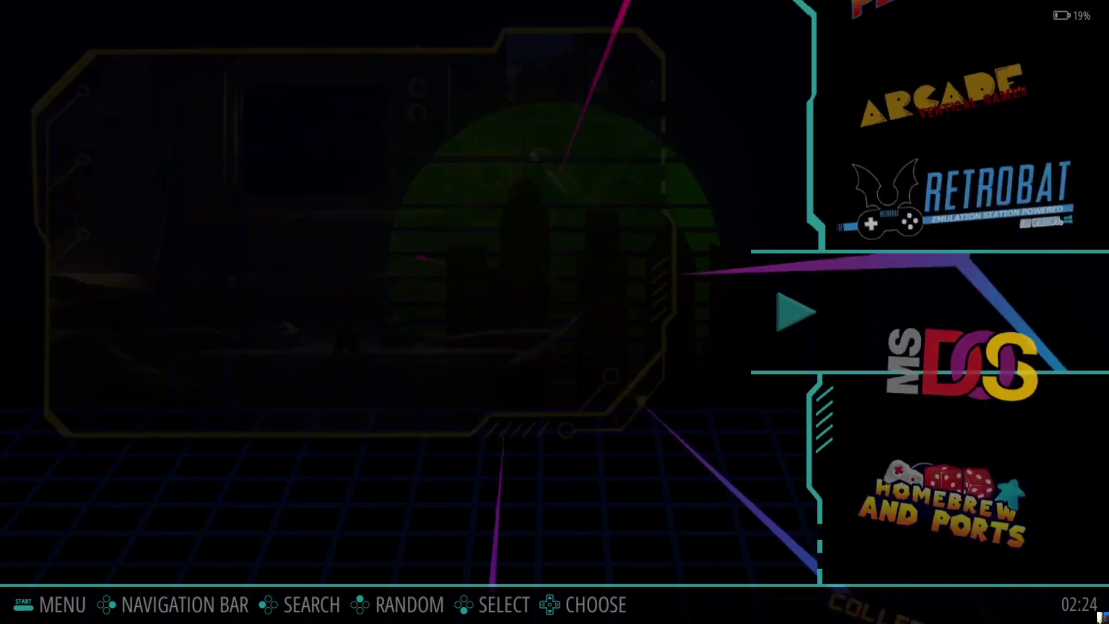
key(Up)
key(Down)
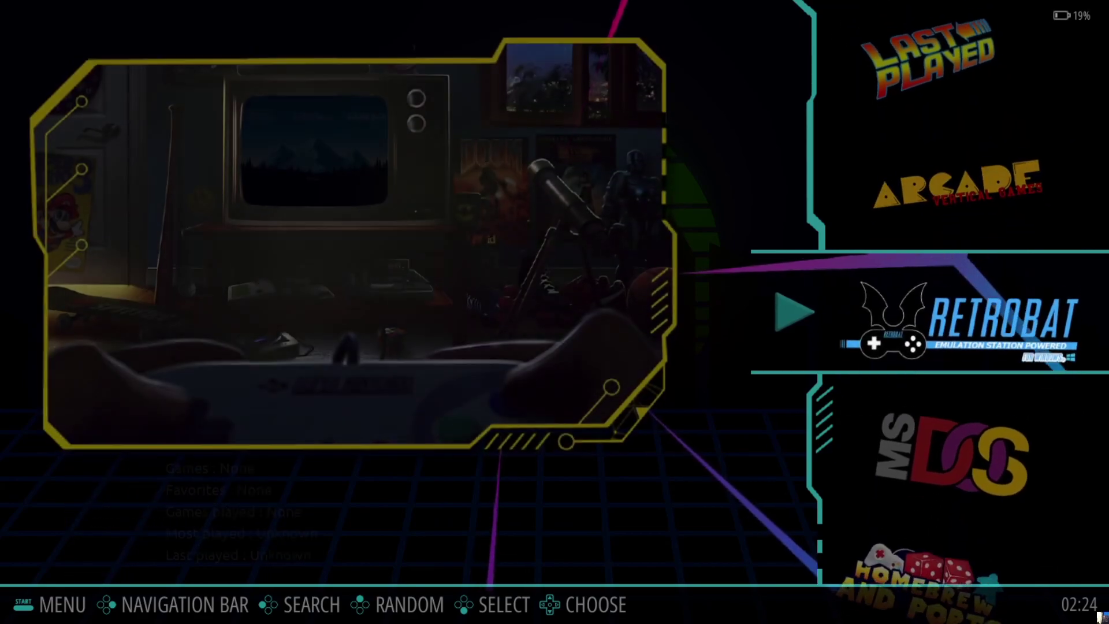
key(Down)
key(Down)
key(Down)
key(Down)
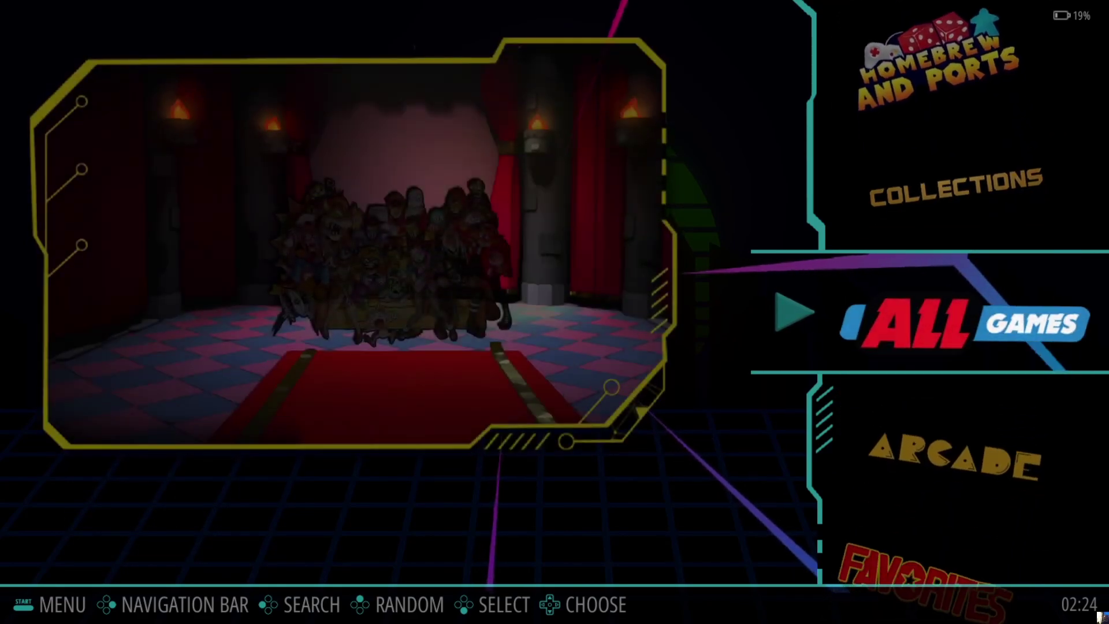